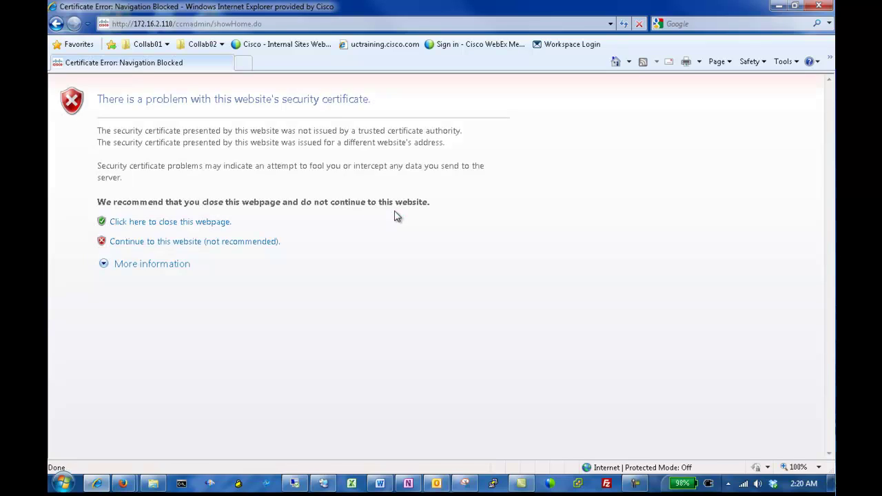
# Continue past the certificate warning and log in to Cisco Unified CM Administration as Administrator with the account password
pyautogui.click(237, 242)
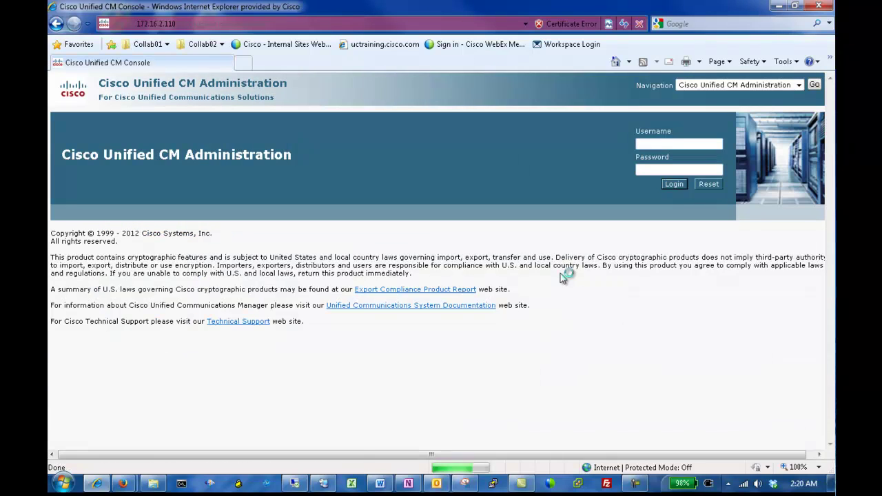
pyautogui.write('dministrator')
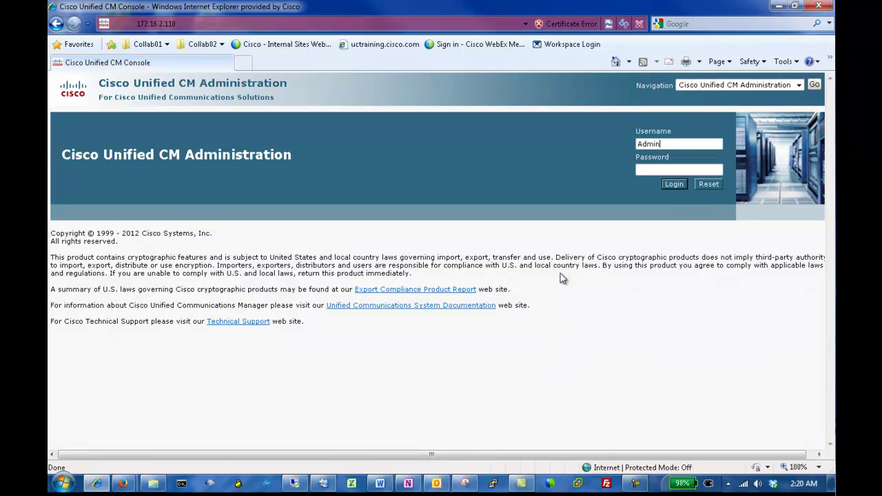
pyautogui.press('Tab')
pyautogui.write('*********')
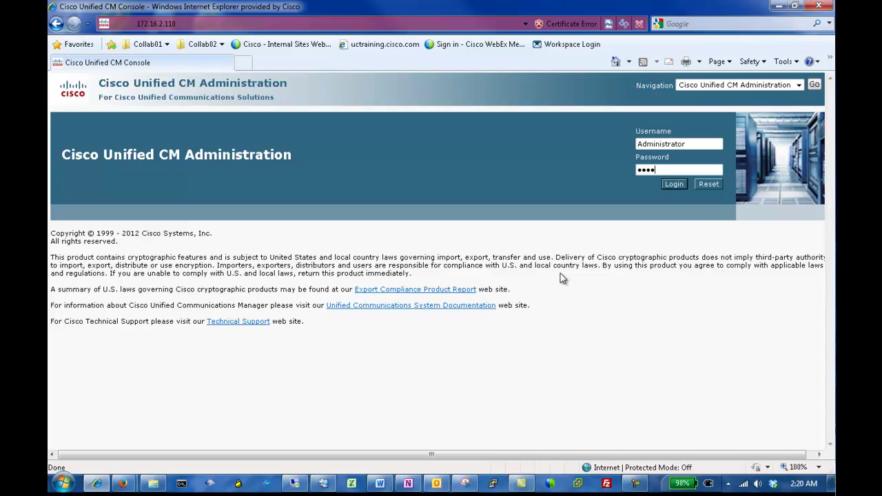
pyautogui.press('Return')
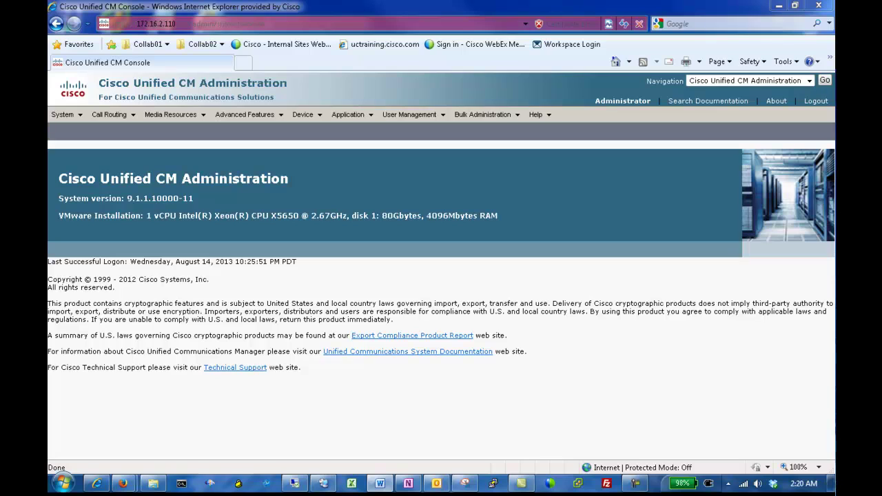
# Find the SIP trunk security profiles and start a copy of the Non Secure SIP Trunk Profile
pyautogui.click(86, 120)
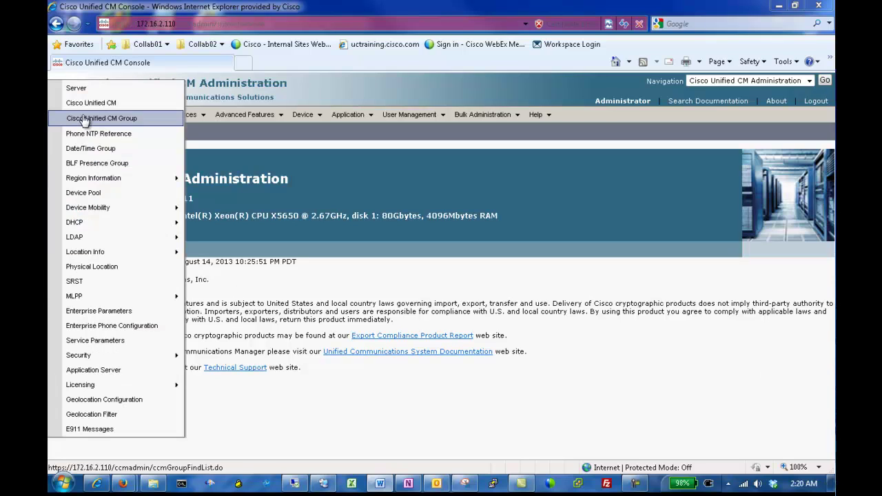
pyautogui.moveTo(101, 360)
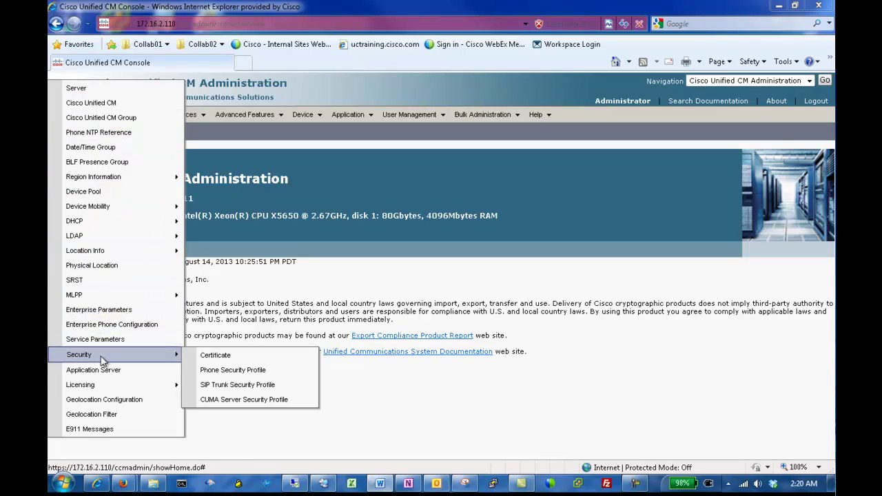
pyautogui.click(237, 388)
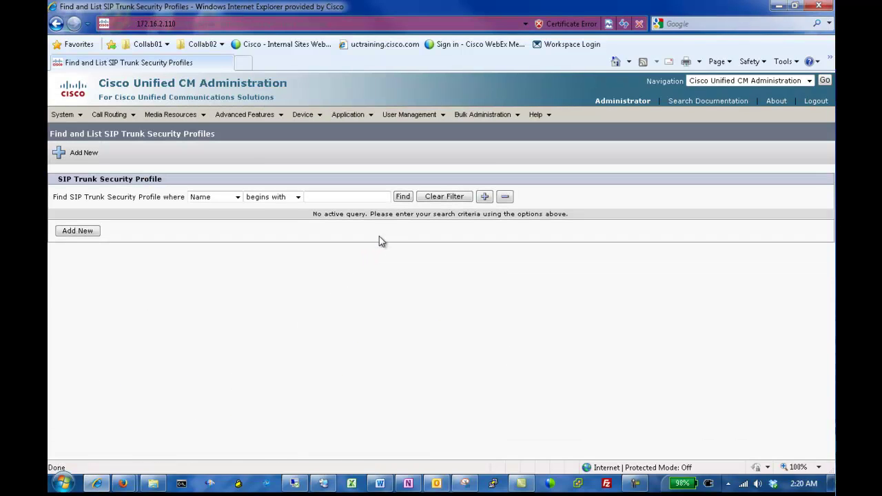
pyautogui.click(404, 200)
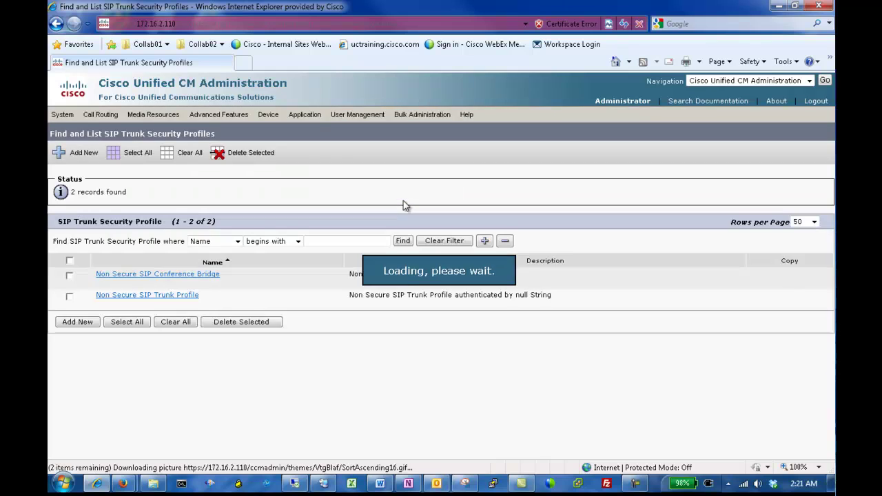
pyautogui.click(175, 291)
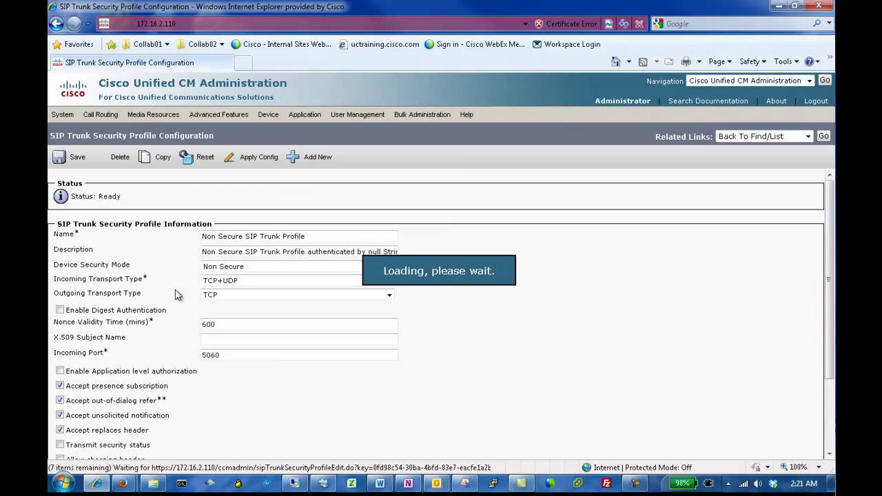
pyautogui.click(159, 159)
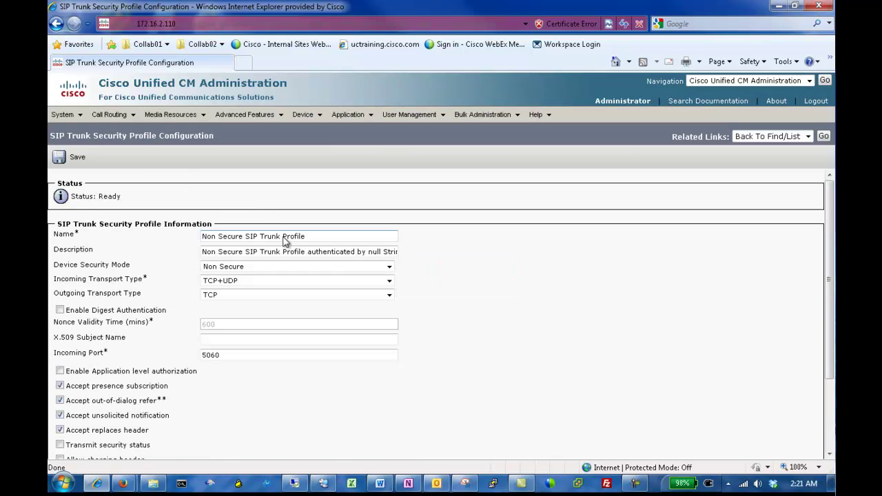
# Name the copied profile "CWMS Load Balancer", set its description to "Non Secure SIP Trunk Profile CWMS LB", and save it
pyautogui.moveTo(311, 236); pyautogui.dragTo(168, 230)
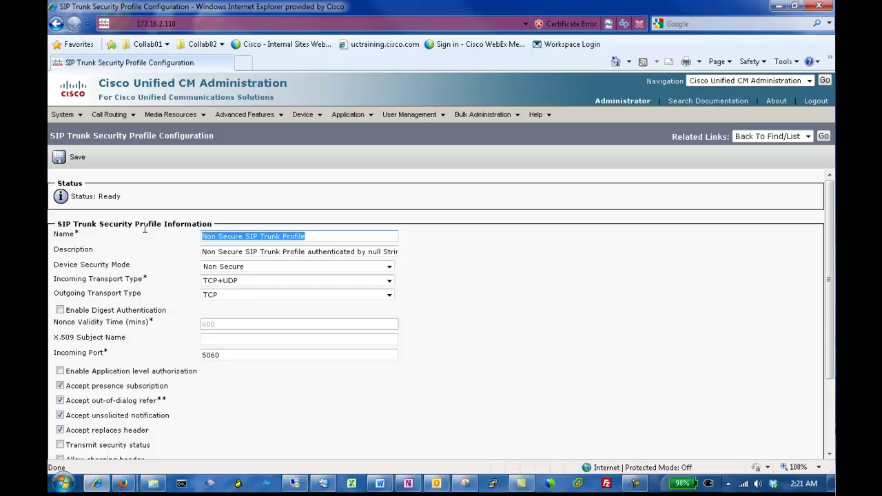
pyautogui.write('CWMS Load ')
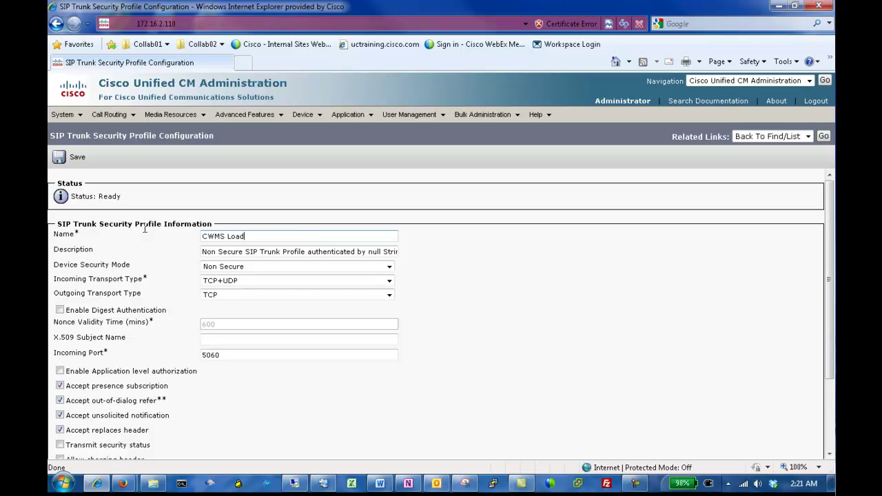
pyautogui.write('Balancer')
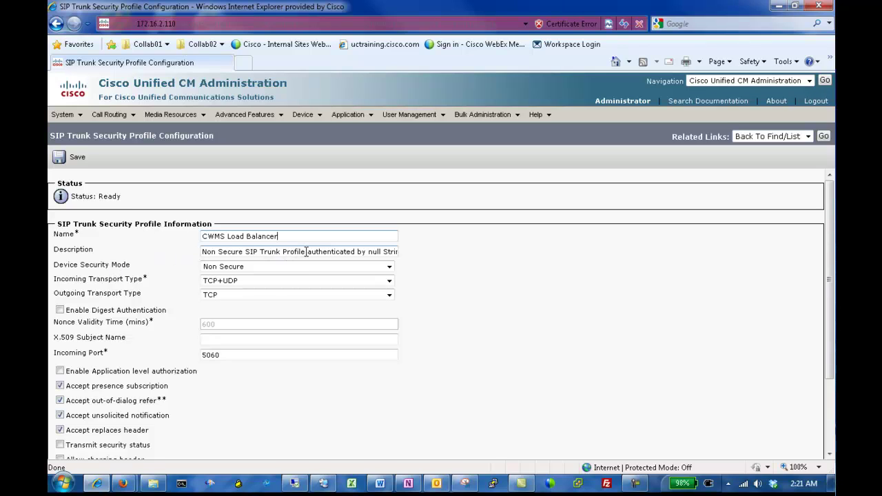
pyautogui.moveTo(308, 252); pyautogui.dragTo(508, 282)
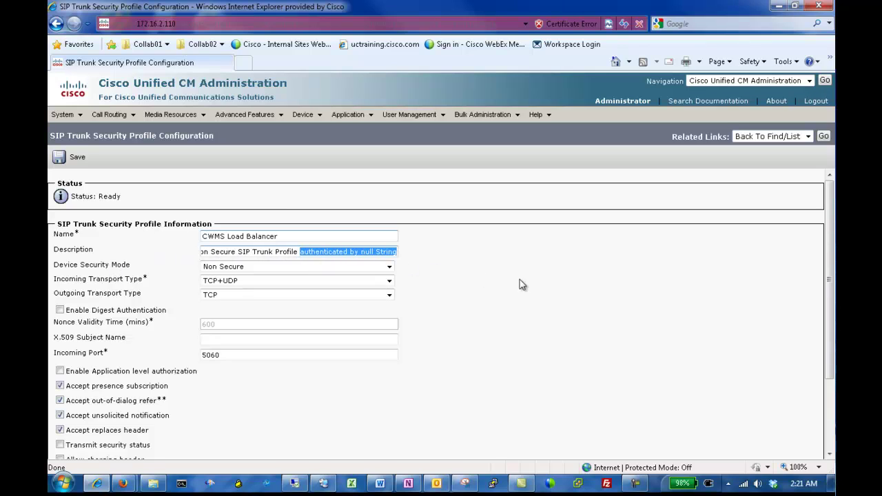
pyautogui.write('CWMS ')
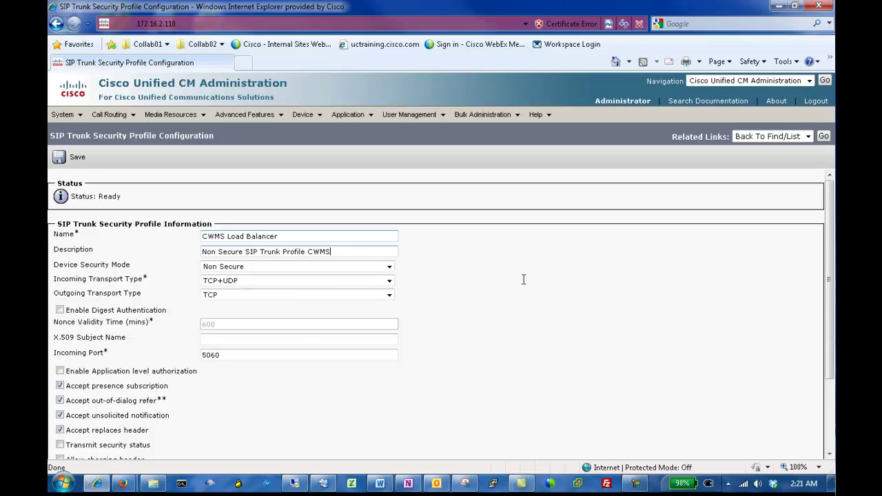
pyautogui.write('LB')
pyautogui.click(66, 163)
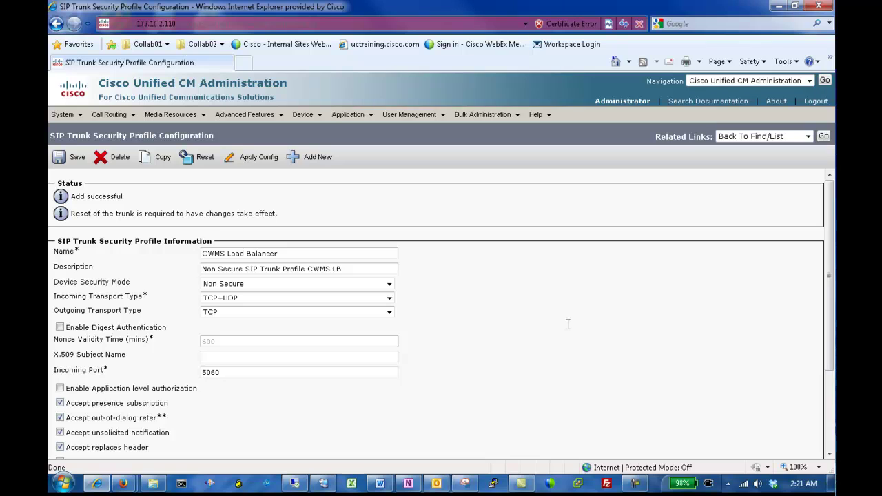
# Copy the CWMS Load Balancer profile as "CWMS Application Server" with the description "Non Secure SIP Trunk Profile CWMS App SRV"
pyautogui.click(155, 158)
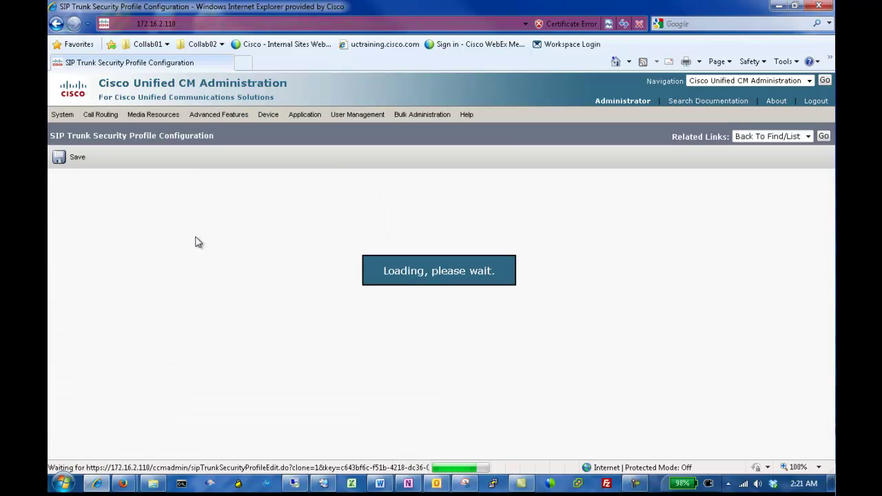
pyautogui.moveTo(285, 237); pyautogui.dragTo(228, 237)
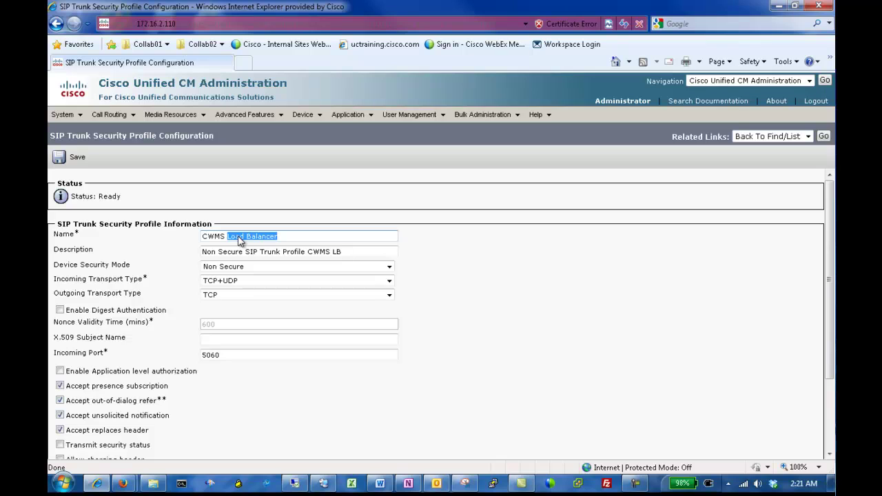
pyautogui.write('Application Server')
pyautogui.click(358, 251)
pyautogui.press('BackSpace')
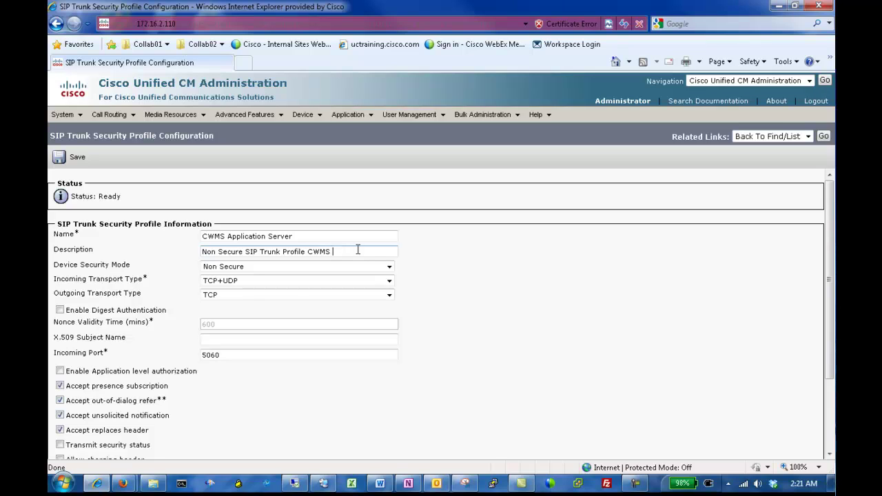
pyautogui.write('App SRV')
# Set the CWMS Application Server profile's incoming port to 5062 and save the profile
pyautogui.click(236, 357)
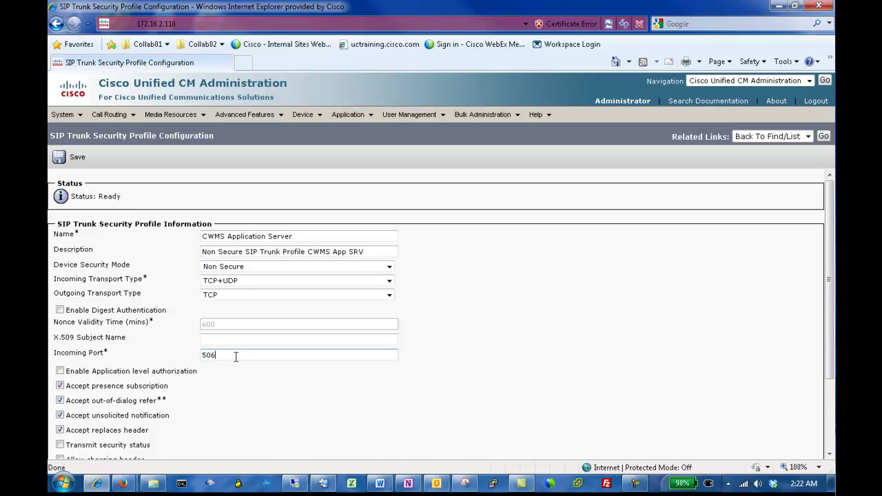
pyautogui.press('Tab')
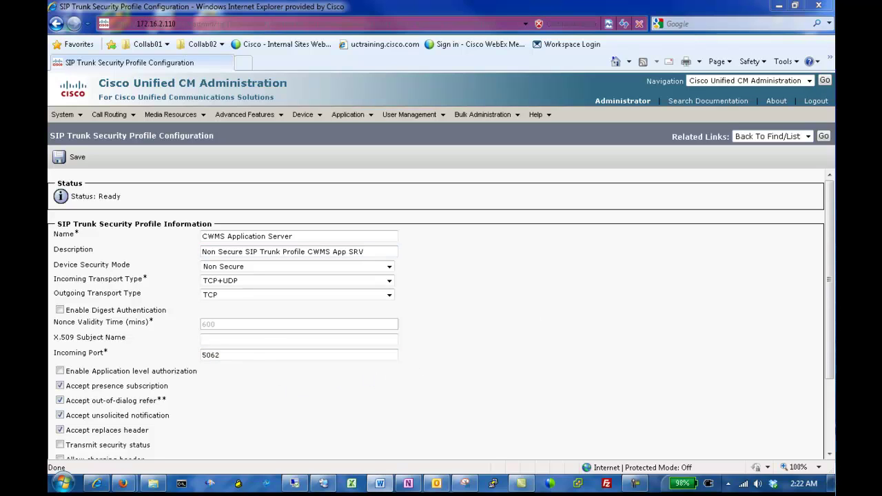
pyautogui.click(58, 162)
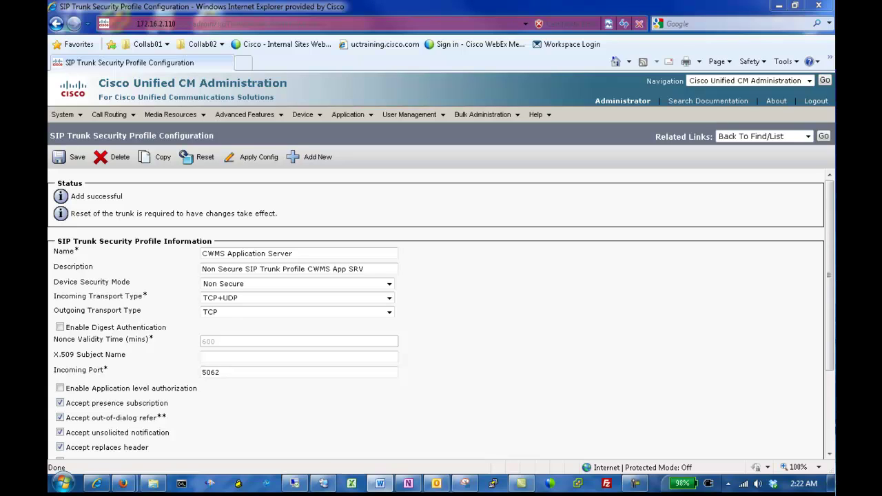
# Start a new trunk of type SIP Trunk with the SIP protocol and the default service type
pyautogui.moveTo(304, 114)
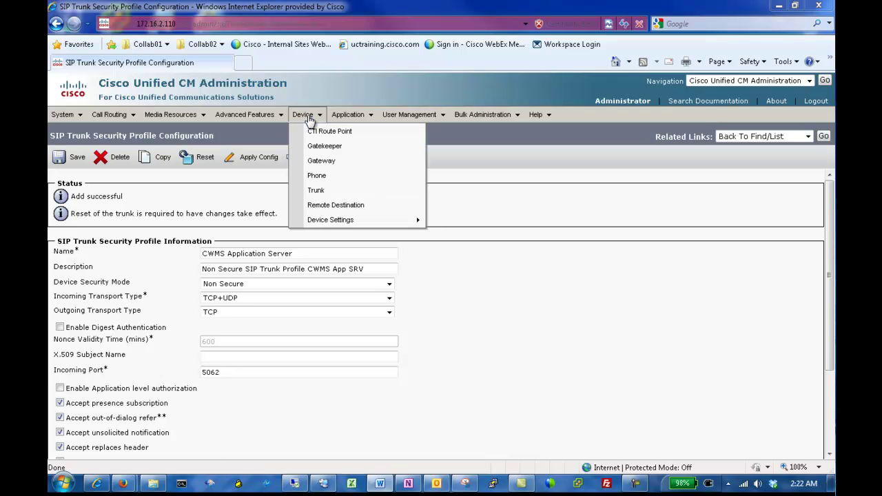
pyautogui.click(312, 190)
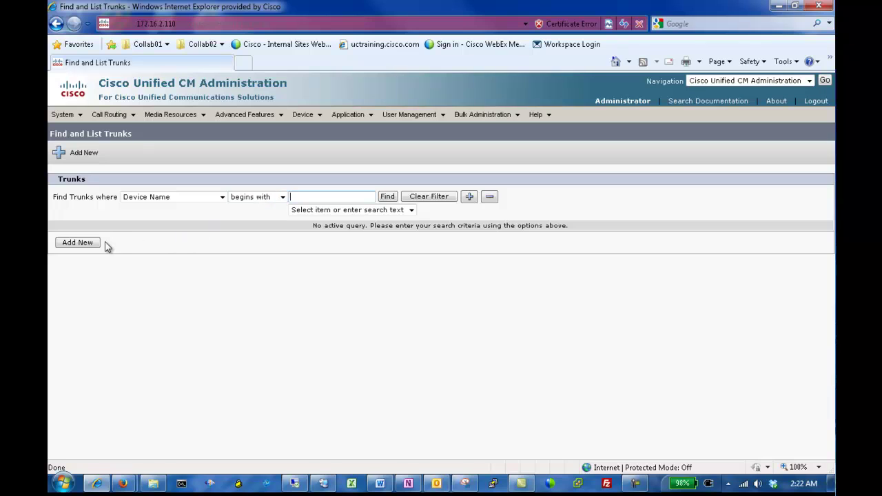
pyautogui.click(77, 243)
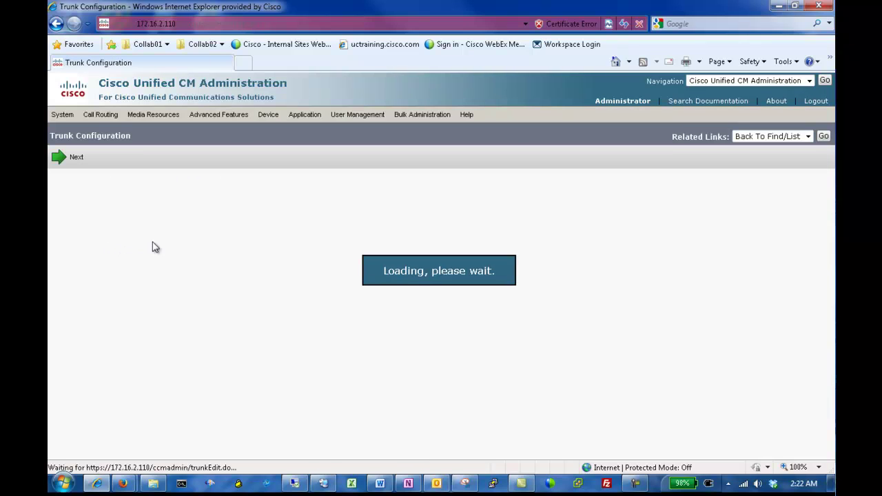
pyautogui.click(235, 238)
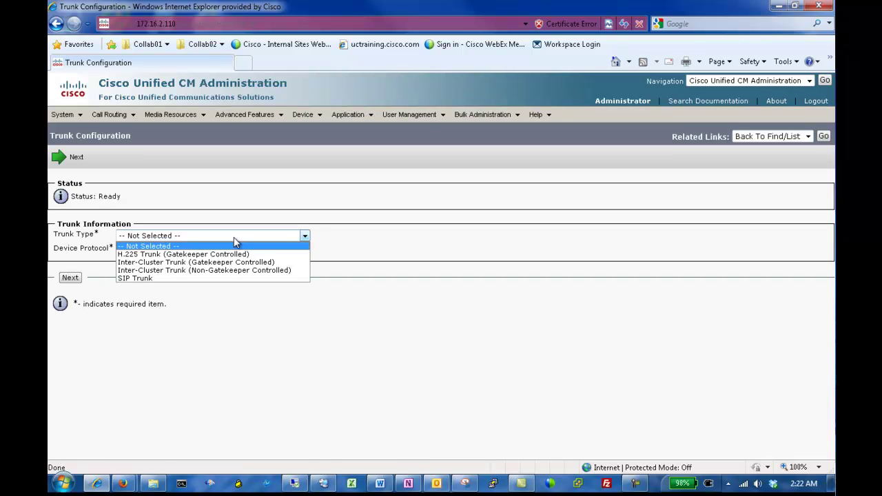
pyautogui.click(217, 277)
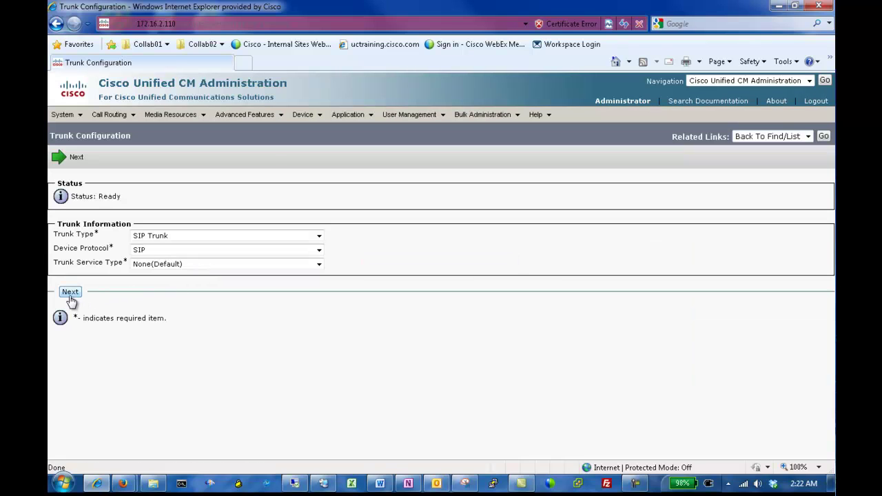
pyautogui.click(70, 293)
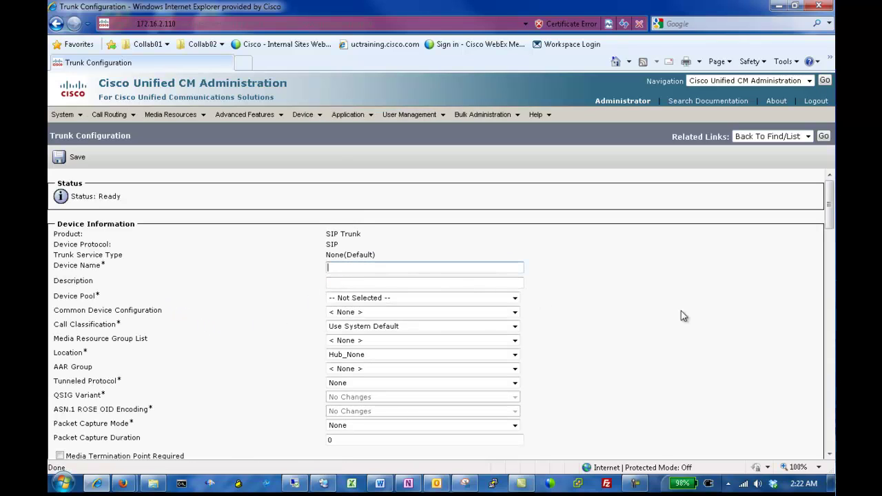
# Name the trunk CWMS_LB01, describe it as "CWMS Load Balancer 01", and assign it to the Default device pool
pyautogui.write('CWMS_LB01')
pyautogui.press('Tab')
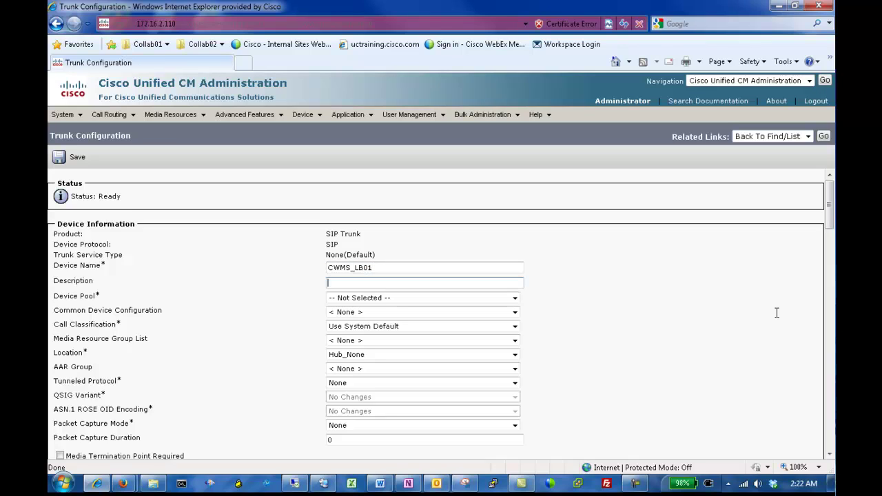
pyautogui.write('CWMS Load Balan')
pyautogui.write('cer 01')
pyautogui.press('Tab')
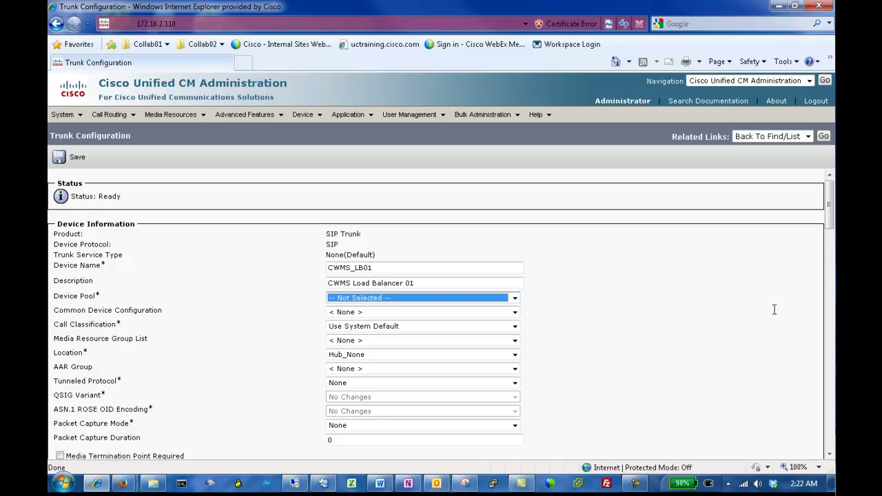
pyautogui.click(513, 298)
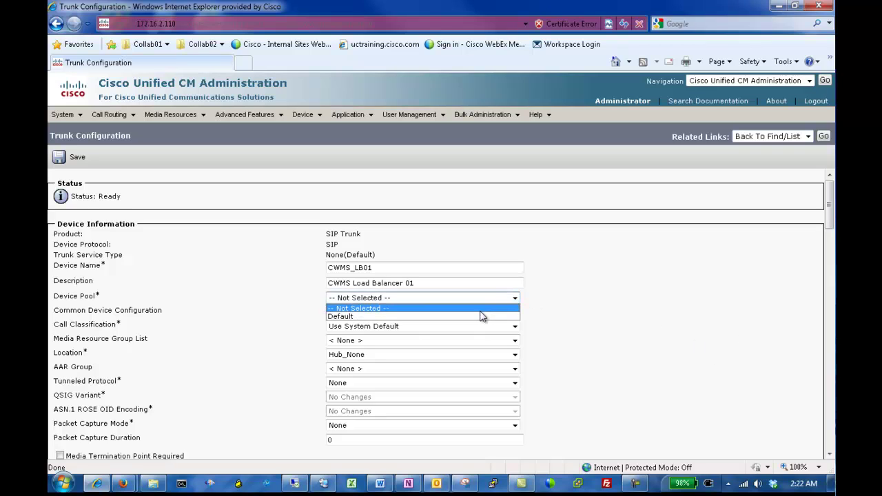
pyautogui.click(481, 316)
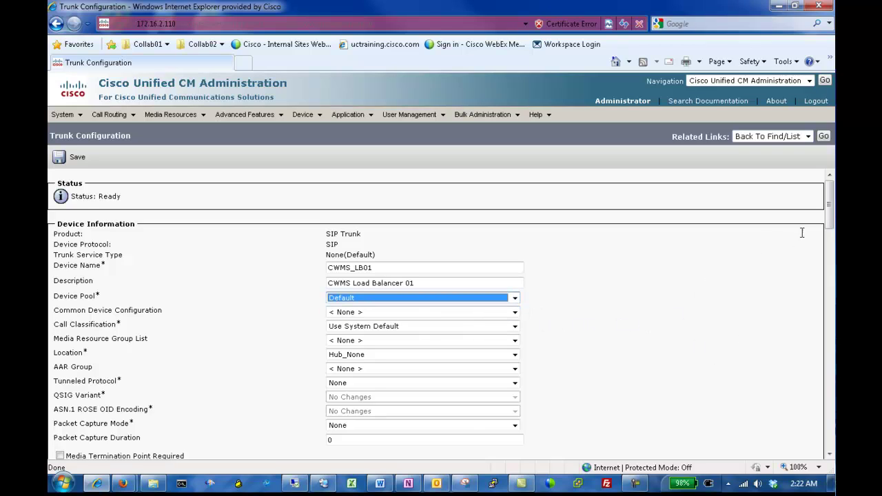
# Set the trunk's SIP destination address to 10.1.2.140 and its SIP trunk security profile to CWMS Load Balancer
pyautogui.moveTo(829, 229); pyautogui.dragTo(832, 417)
pyautogui.click(227, 281)
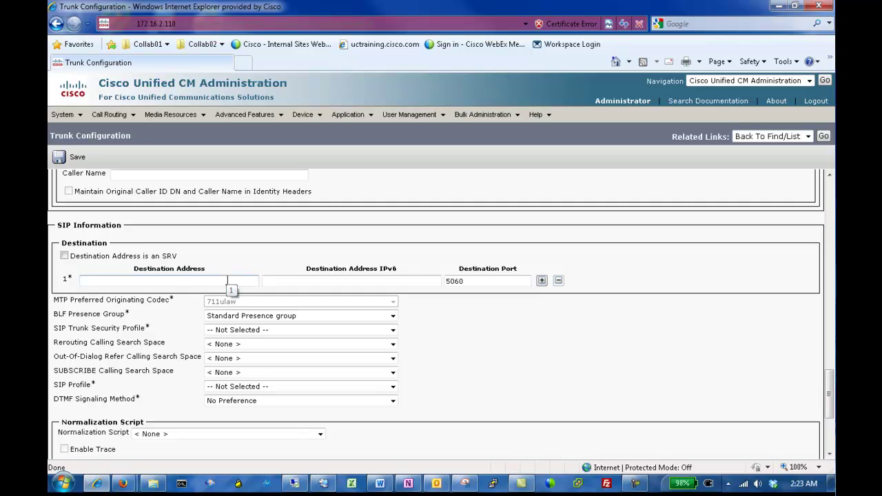
pyautogui.write('10.1.2.140')
pyautogui.click(282, 316)
pyautogui.click(283, 325)
pyautogui.click(282, 330)
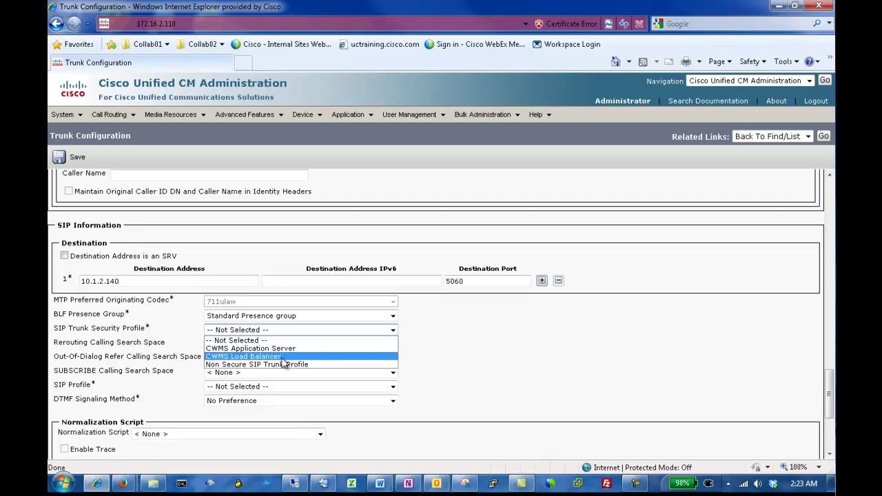
pyautogui.click(282, 357)
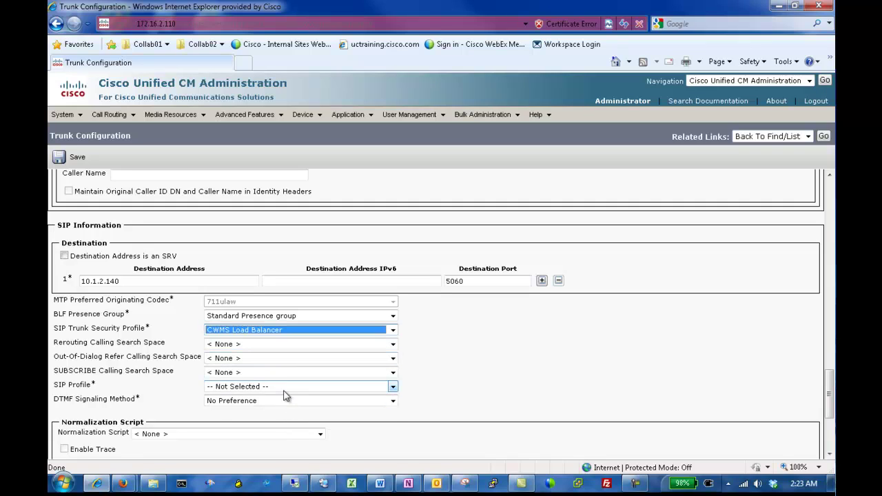
# Assign the Standard SIP Profile to the CWMS_LB01 trunk and save the trunk, acknowledging the reset notice
pyautogui.click(284, 387)
pyautogui.click(283, 405)
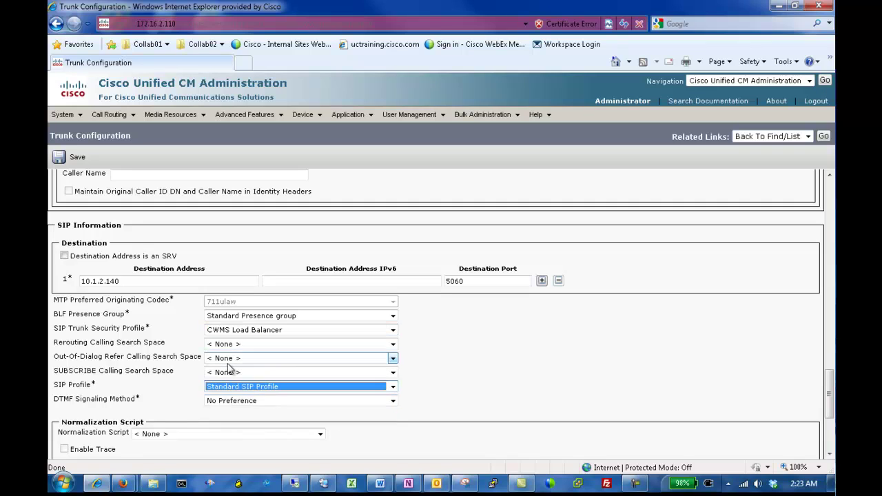
pyautogui.click(74, 160)
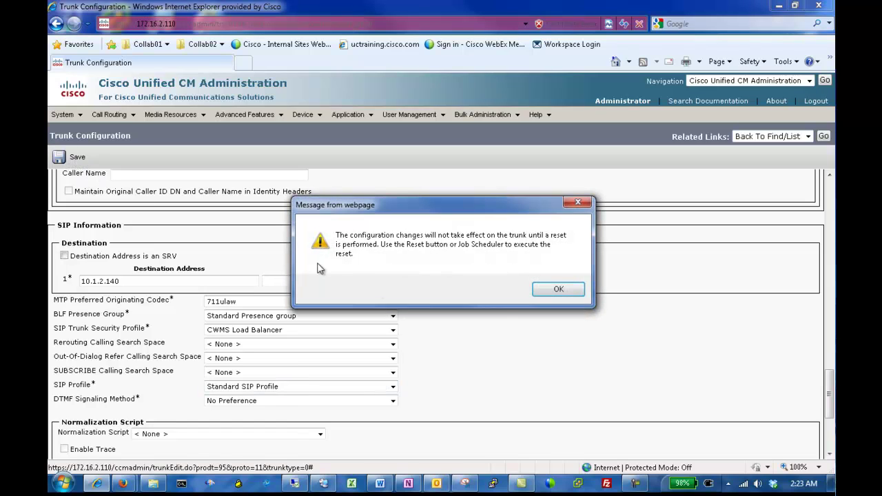
pyautogui.click(555, 290)
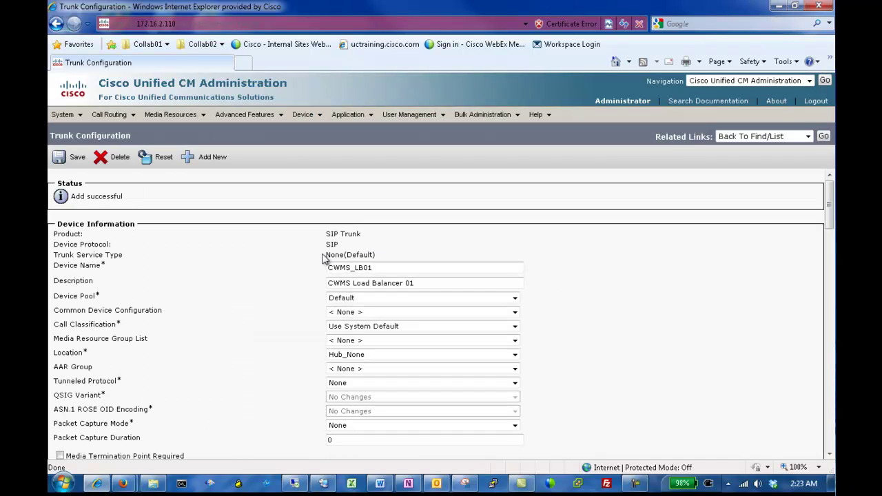
# Reset the CWMS_LB01 trunk and close the device reset window
pyautogui.click(155, 166)
pyautogui.click(264, 384)
pyautogui.click(338, 382)
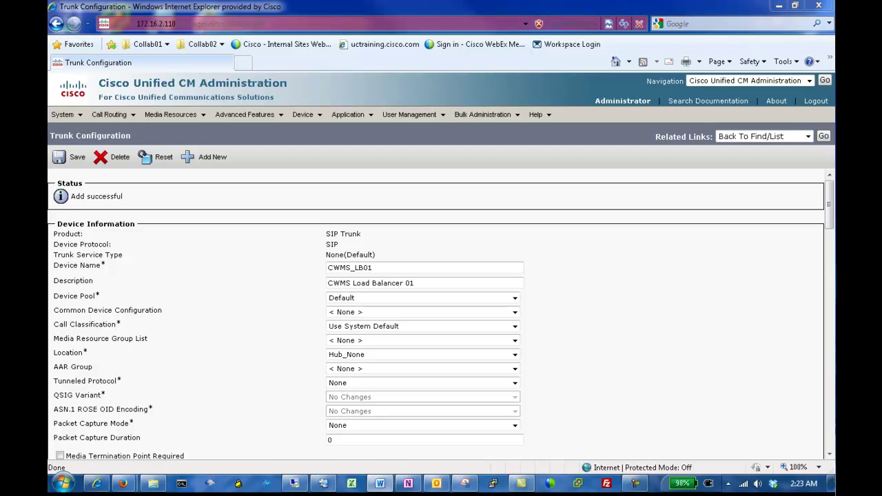
# Start another new trunk of type SIP Trunk with the SIP protocol and the default service type
pyautogui.click(200, 157)
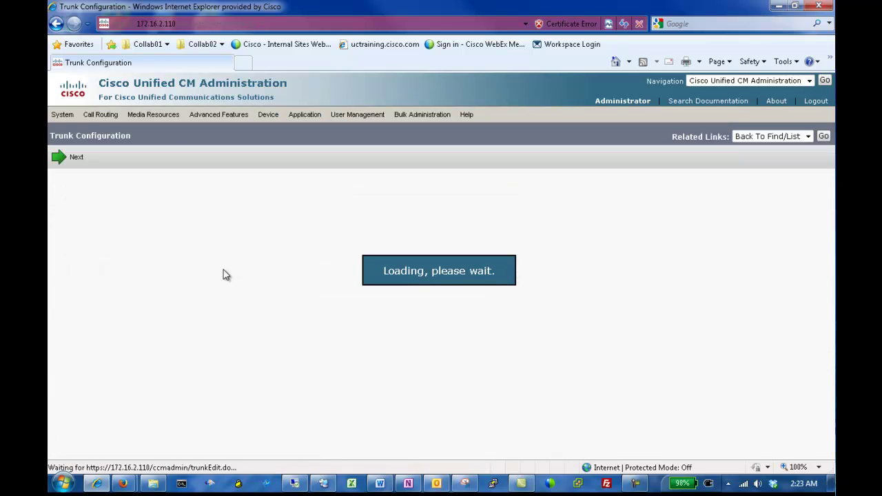
pyautogui.click(209, 236)
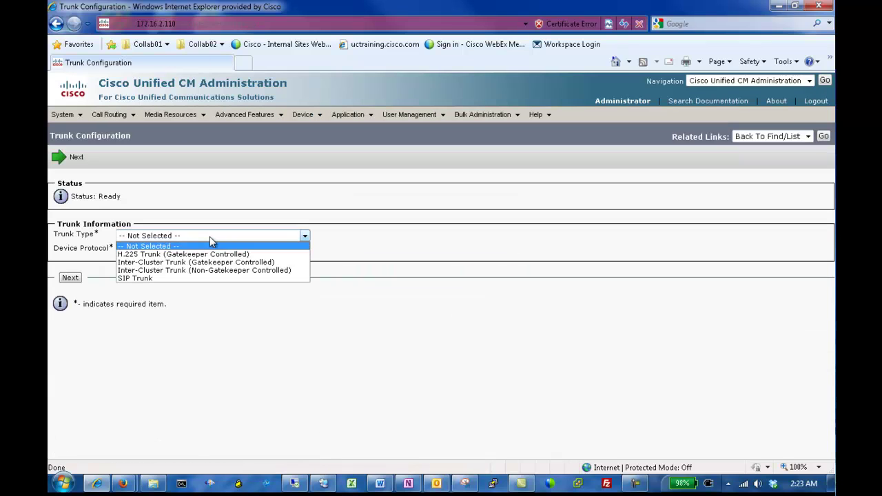
pyautogui.click(210, 279)
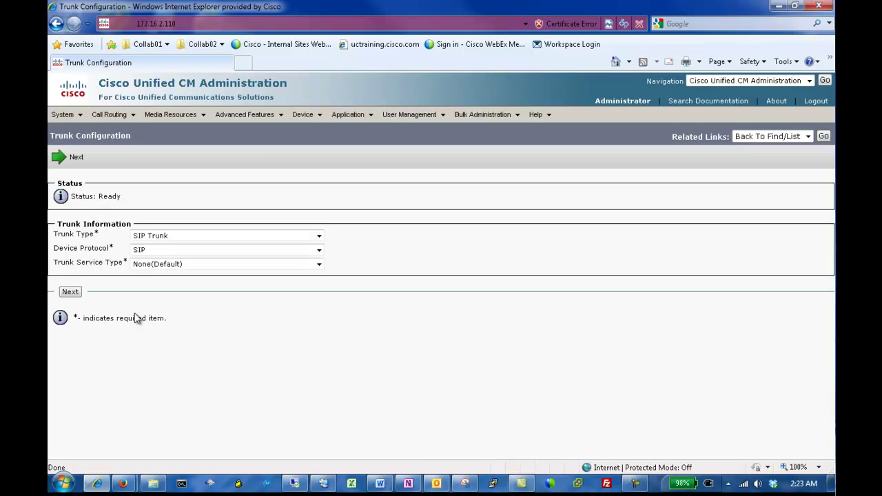
pyautogui.click(71, 293)
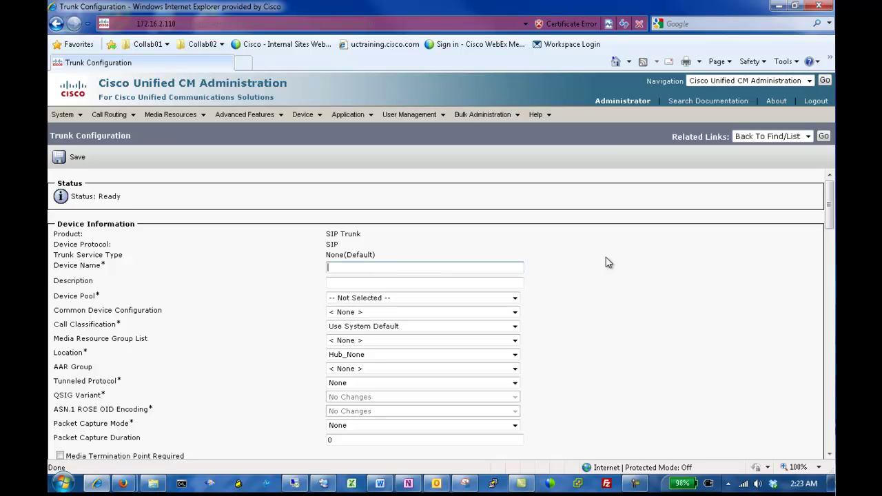
# Name the trunk CWMS_LB02, describe it as "CWMS Load Balancer 02", and assign it to the Default device pool
pyautogui.write('CWMS_LB02')
pyautogui.press('Tab')
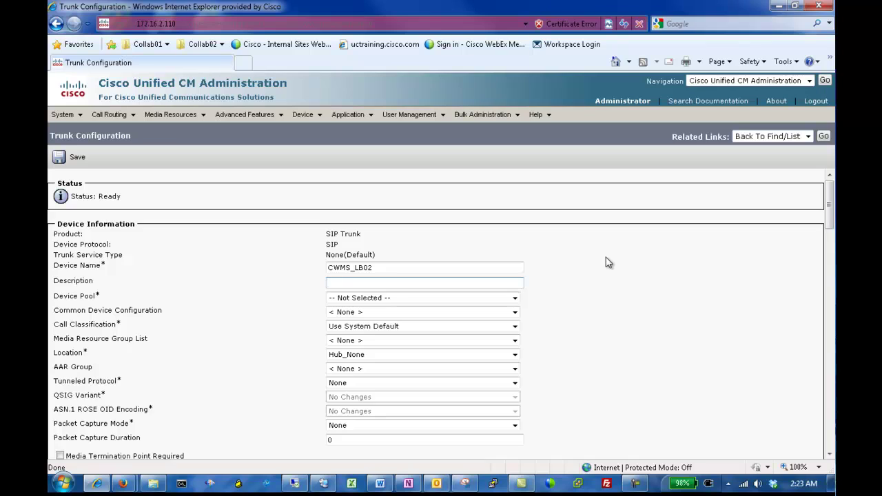
pyautogui.write('CWMS Load Balancer 02')
pyautogui.press('Tab')
pyautogui.press('Down')
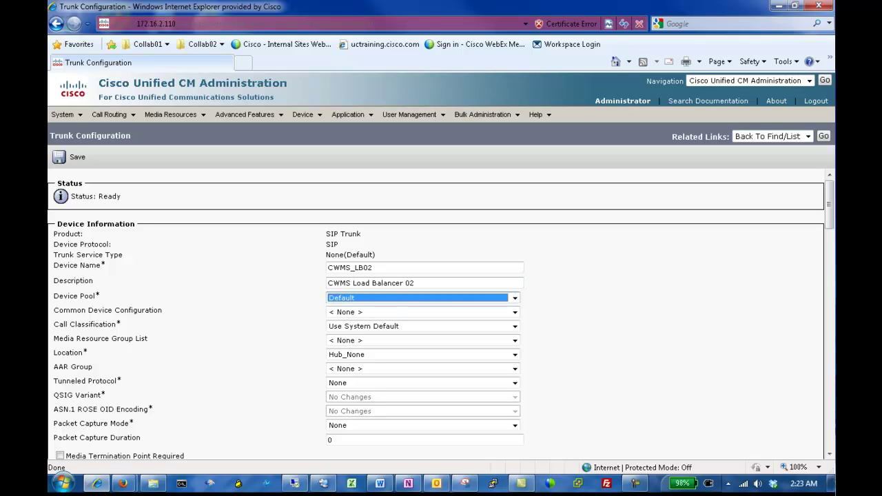
# Set the CWMS_LB02 trunk's SIP destination address to 10.1.2.141 and its SIP trunk security profile to CWMS Load Balancer
pyautogui.moveTo(830, 220); pyautogui.dragTo(829, 408)
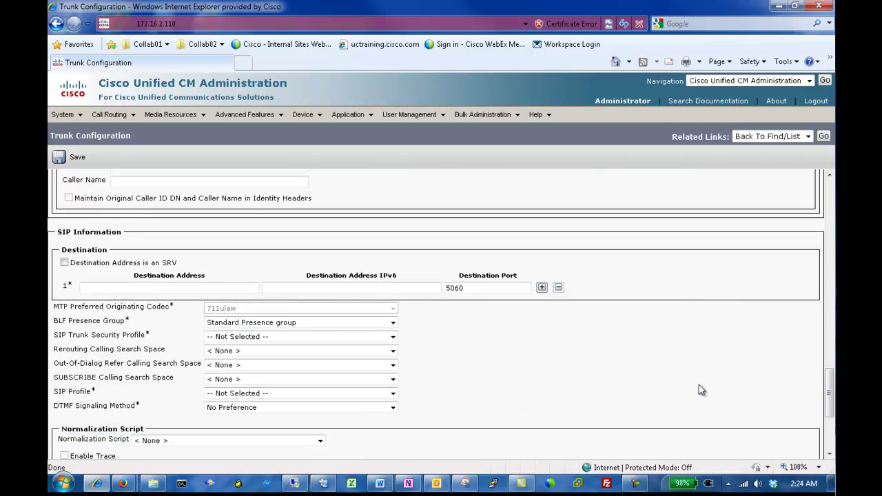
pyautogui.click(167, 286)
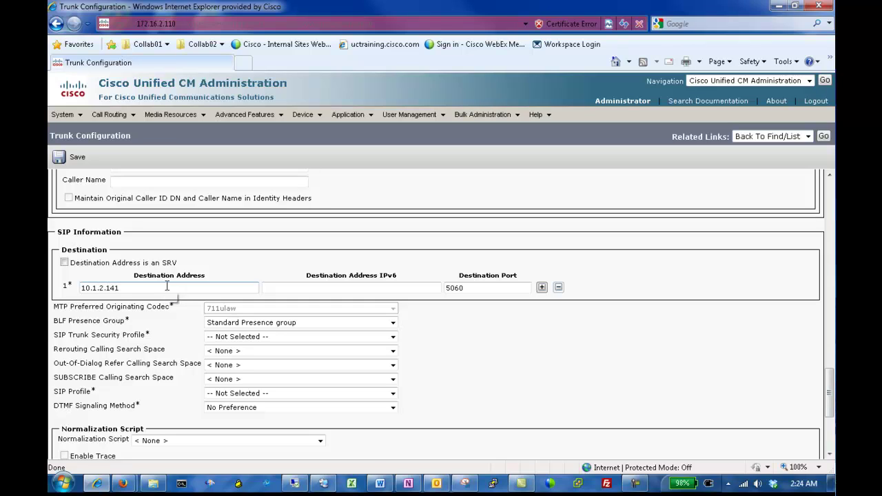
pyautogui.click(260, 337)
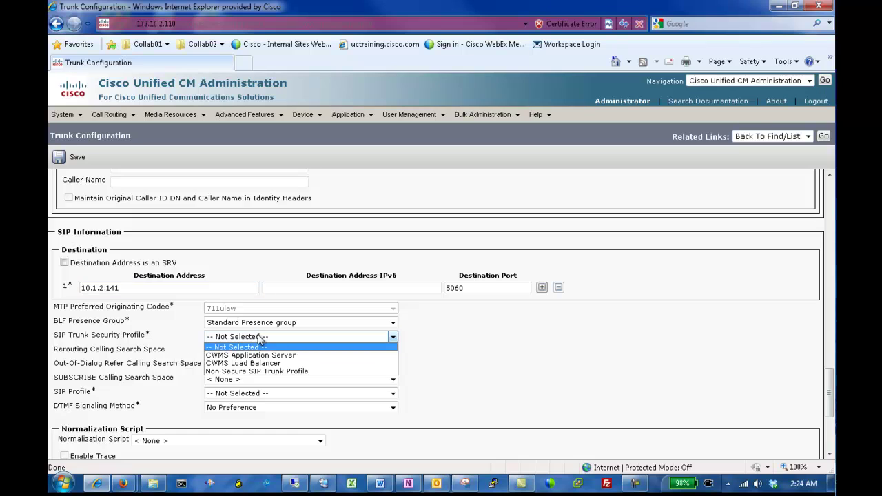
pyautogui.click(262, 364)
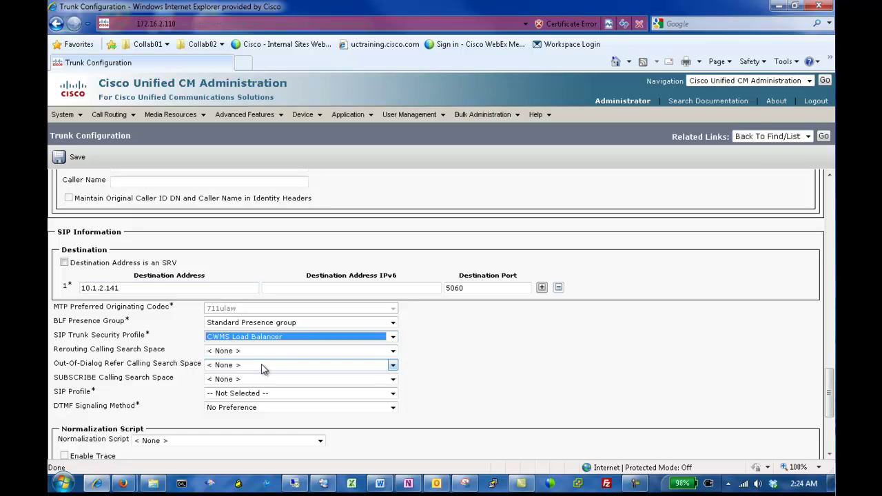
# Assign the Standard SIP Profile to the CWMS_LB02 trunk and save the trunk, acknowledging the reset notice
pyautogui.click(262, 393)
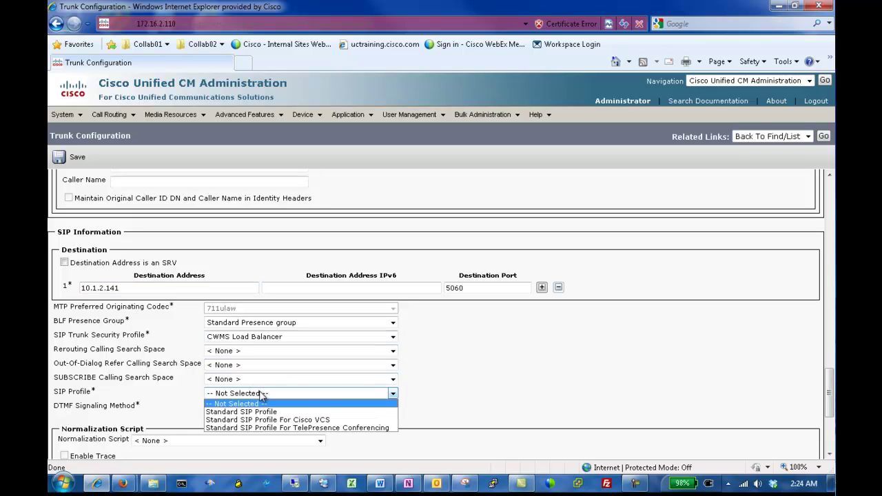
pyautogui.click(259, 412)
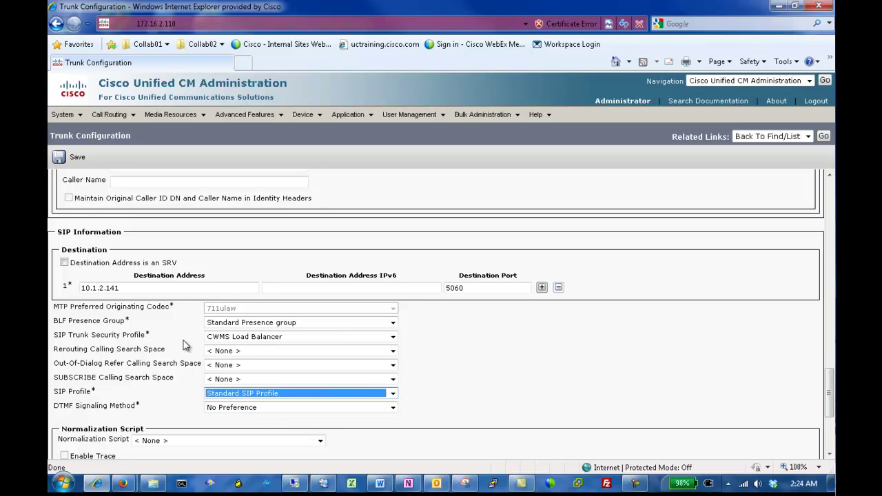
pyautogui.click(72, 158)
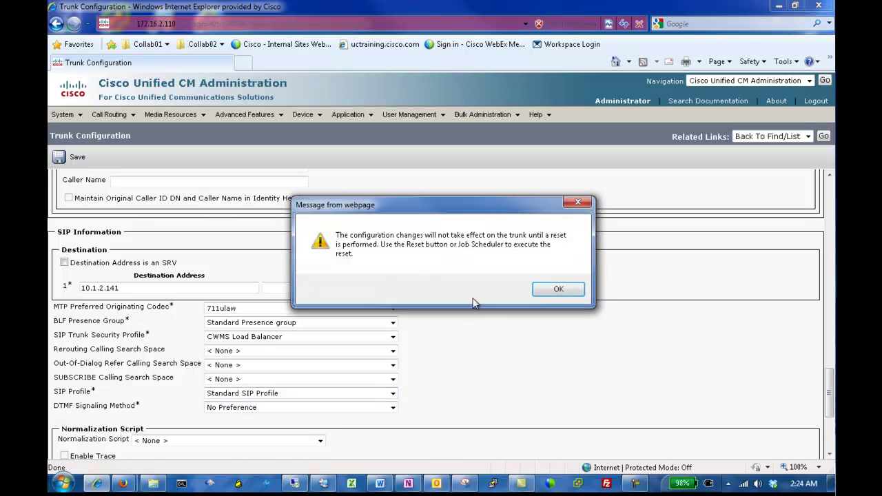
pyautogui.click(551, 290)
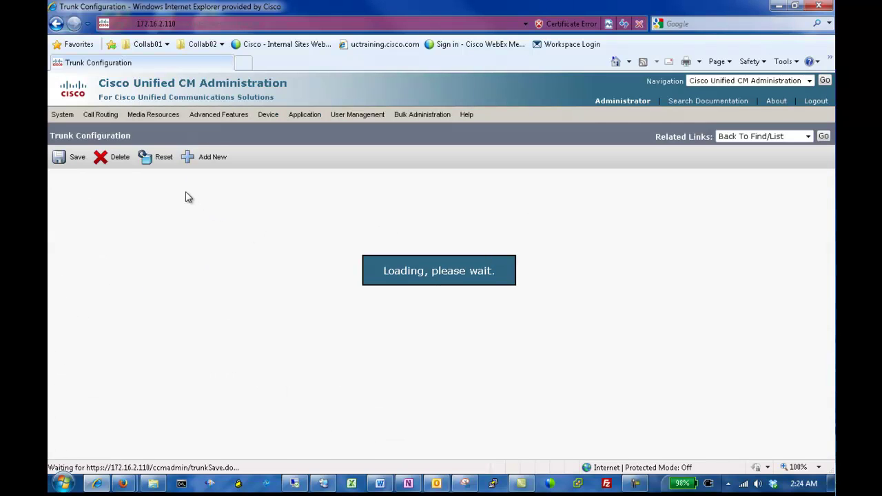
# Reset the CWMS_LB02 trunk and close the device reset window
pyautogui.click(162, 159)
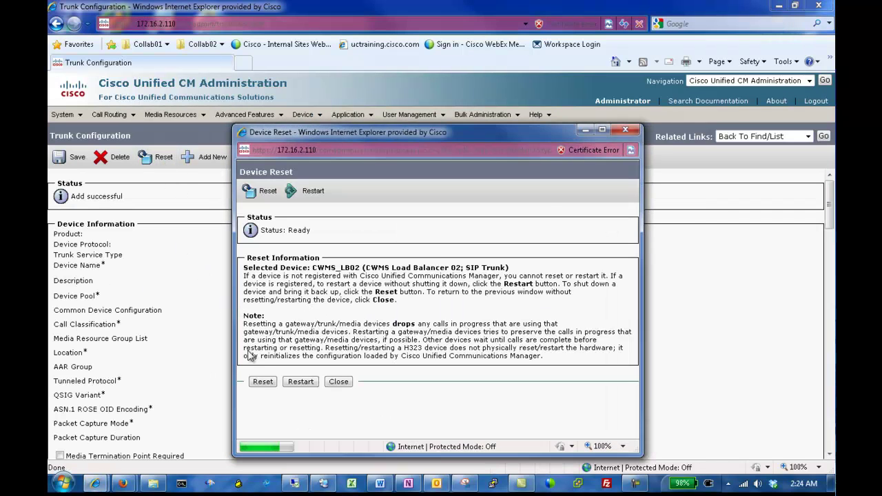
pyautogui.click(264, 383)
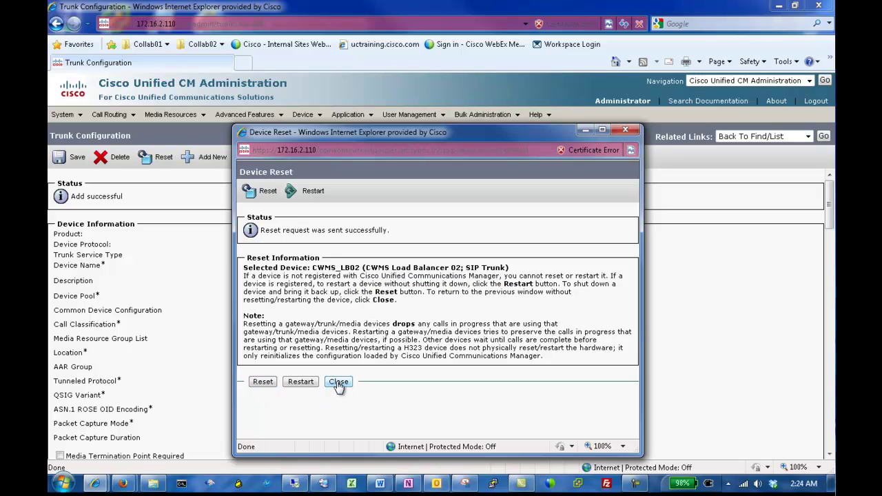
pyautogui.click(338, 382)
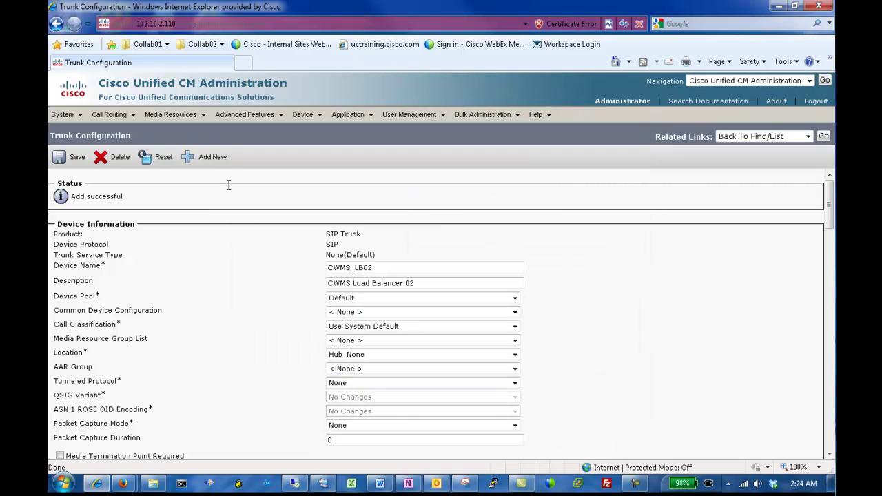
# Start a new SIP Trunk for the application server, using the SIP protocol and the default service type
pyautogui.click(207, 159)
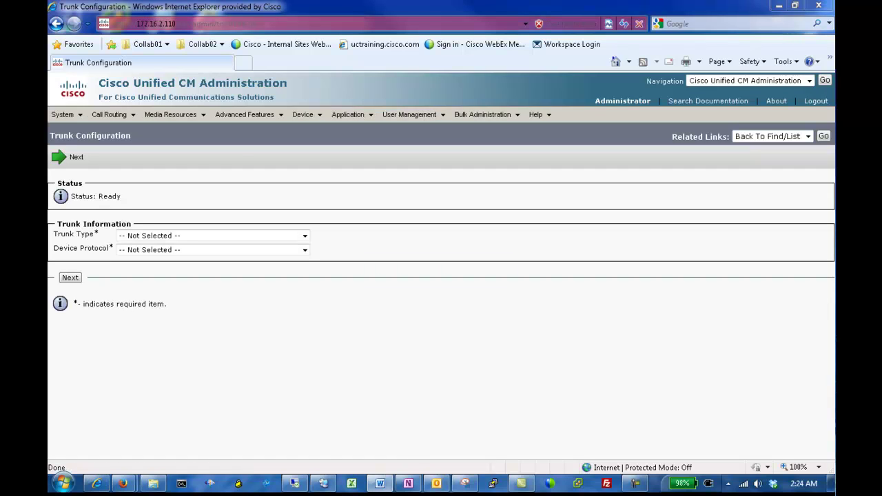
pyautogui.click(252, 237)
pyautogui.click(227, 278)
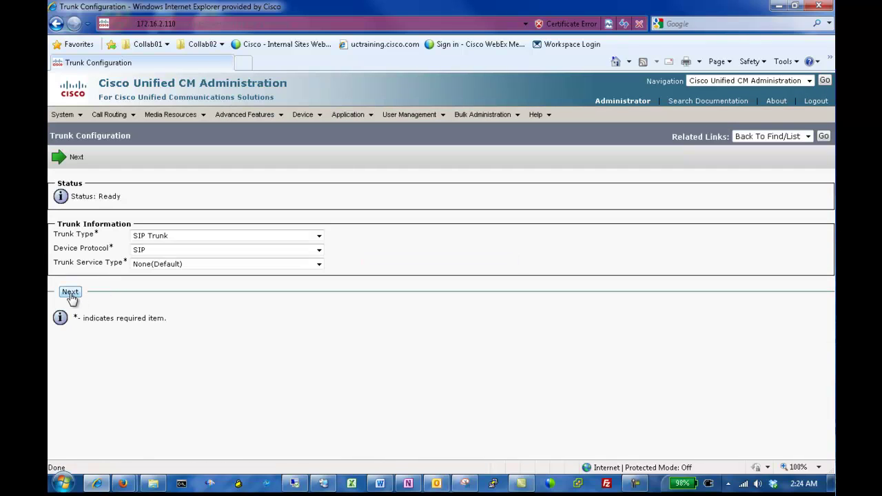
pyautogui.click(73, 294)
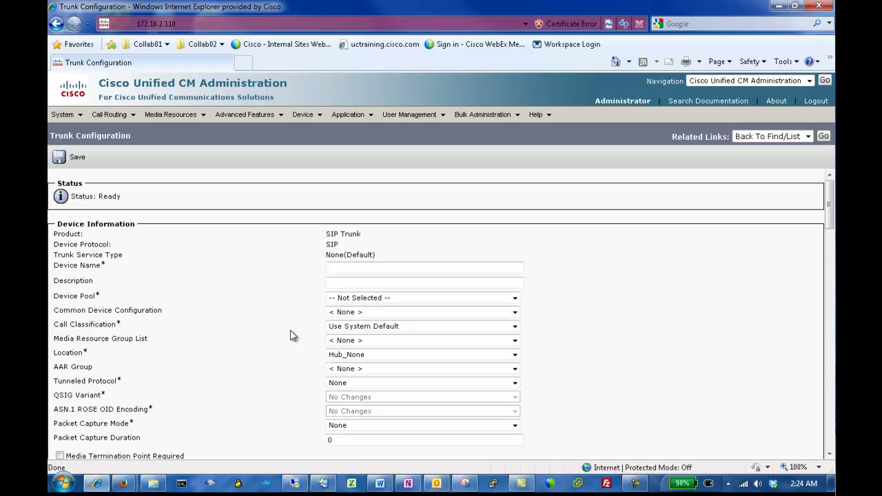
# Name the trunk CWMS_AppSrv01, describe it as "CWMS Application Server 01", and assign it to the Default device pool
pyautogui.click(345, 268)
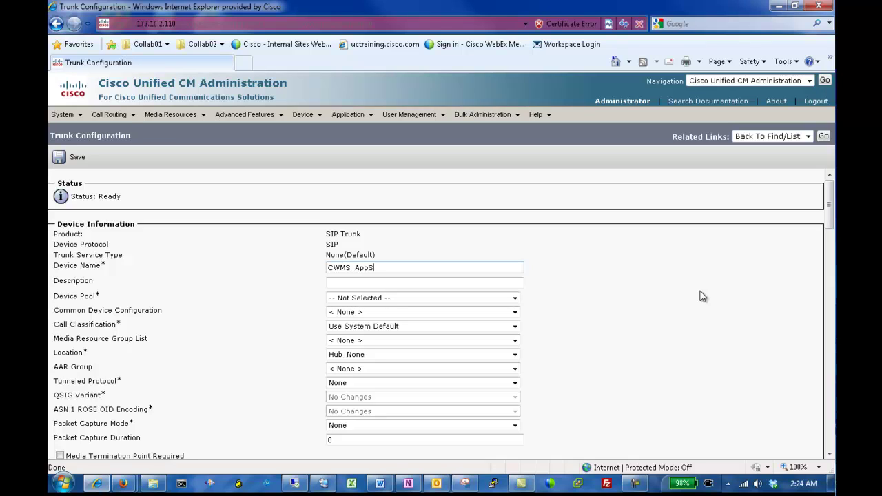
pyautogui.write('CWMS_AppSrv01')
pyautogui.press('Tab')
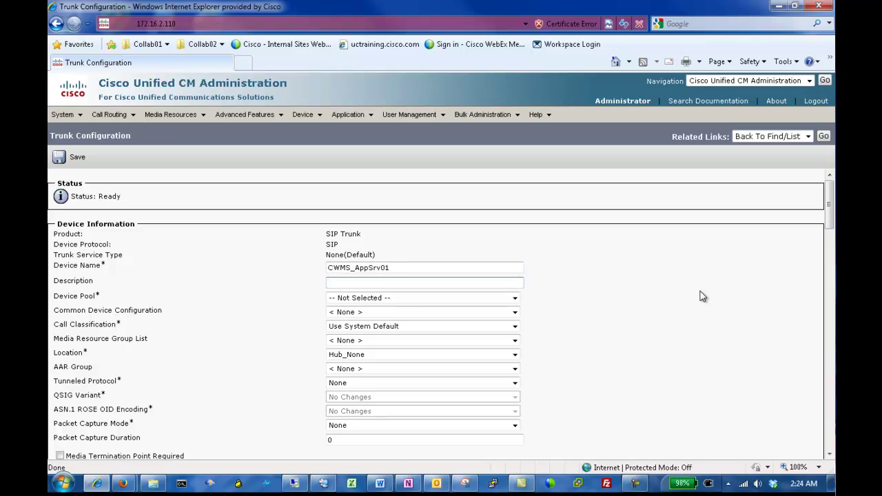
pyautogui.write('CWMS Application Server 01')
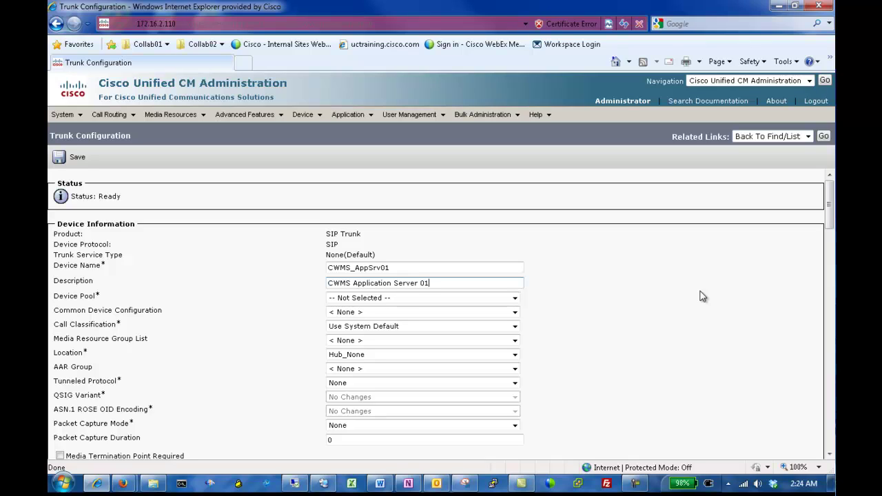
pyautogui.press('Tab')
pyautogui.press('Down')
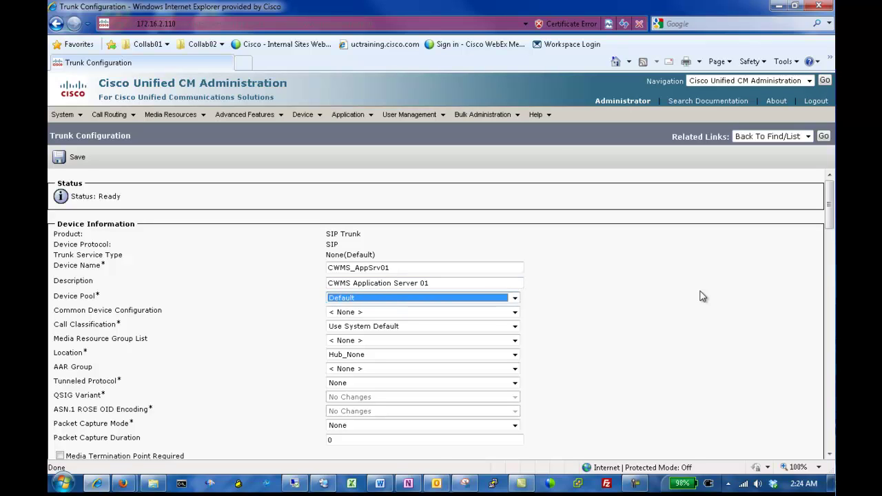
# Set the application server trunk's SIP destination to 10.1.2.140 on port 5062 and its SIP trunk security profile to CWMS Application Server
pyautogui.moveTo(831, 215); pyautogui.dragTo(832, 407)
pyautogui.click(193, 305)
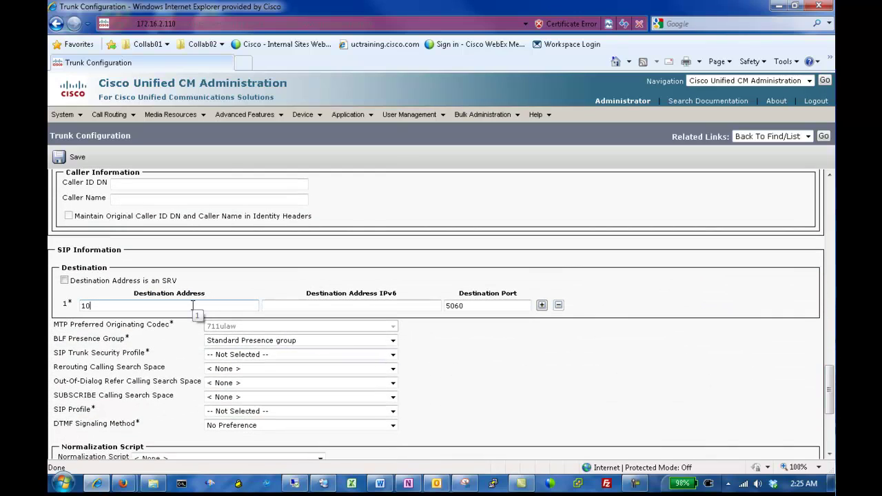
pyautogui.write('10.1.2.140')
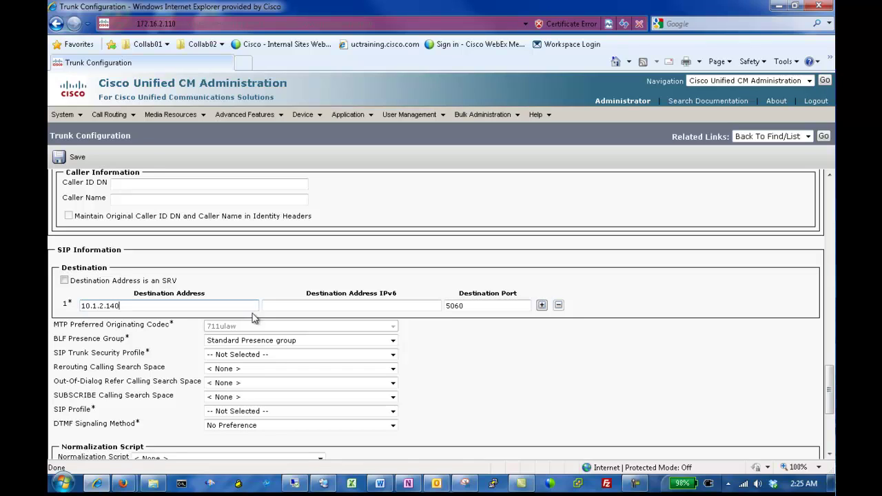
pyautogui.click(474, 306)
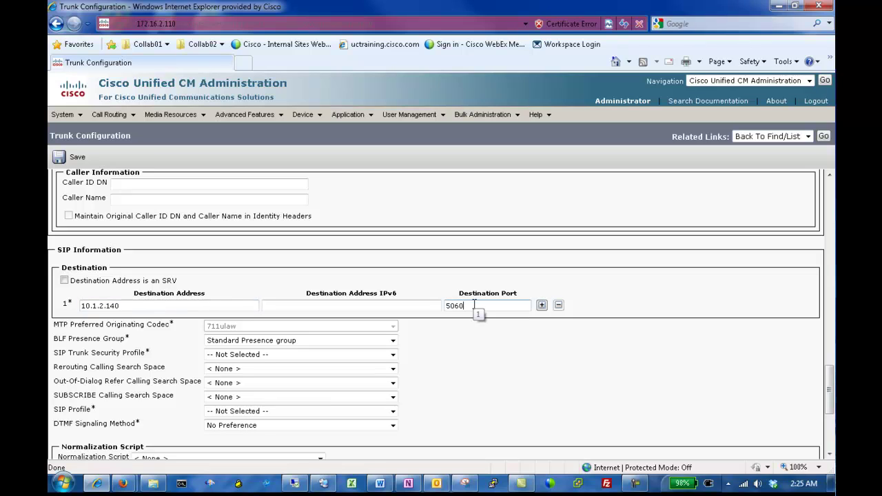
pyautogui.click(322, 356)
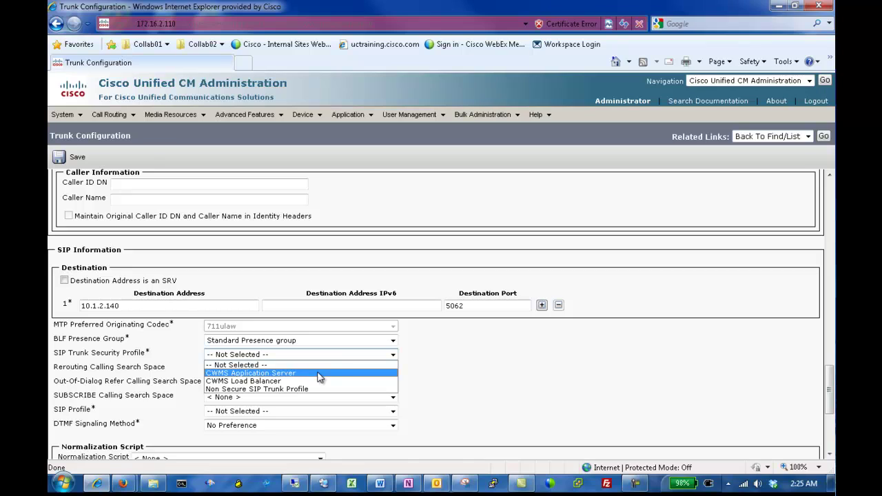
pyautogui.click(319, 373)
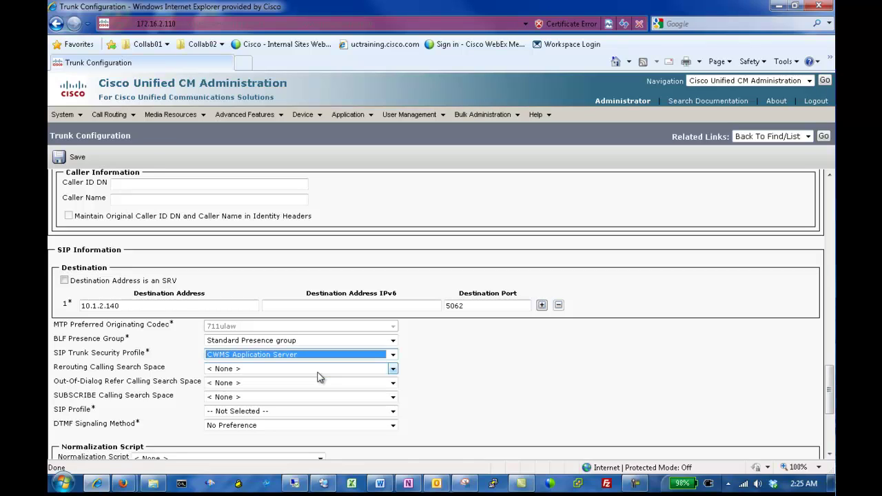
# Assign the Standard SIP Profile to the CWMS_AppSrv01 trunk and save the trunk, acknowledging the reset notice
pyautogui.click(304, 413)
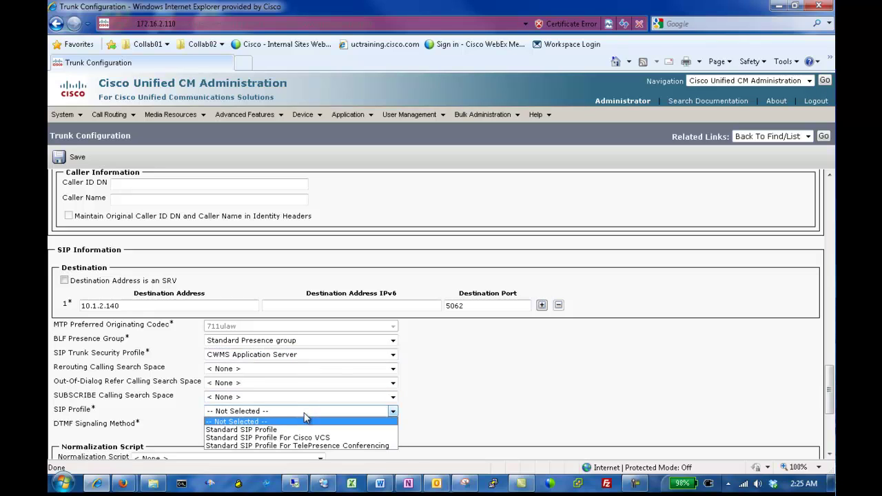
pyautogui.click(302, 430)
pyautogui.click(67, 160)
pyautogui.click(560, 290)
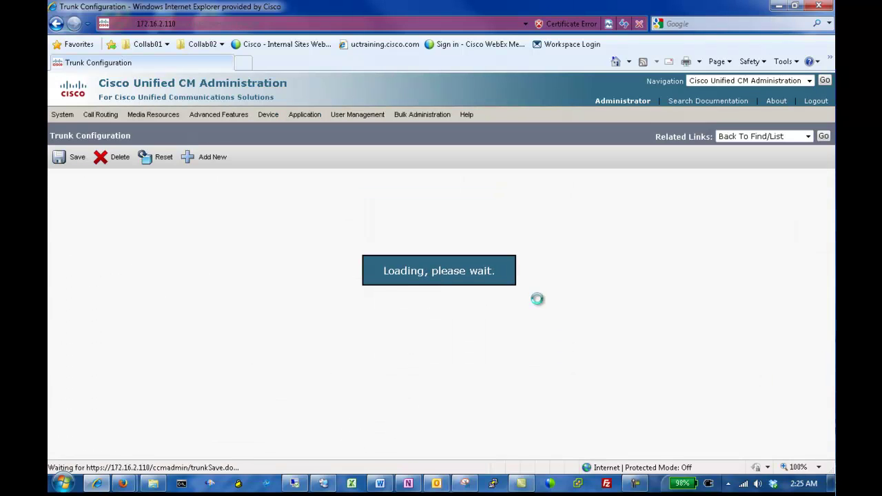
# Reset the CWMS_AppSrv01 trunk and close the device reset window
pyautogui.click(142, 160)
pyautogui.click(268, 385)
pyautogui.click(339, 382)
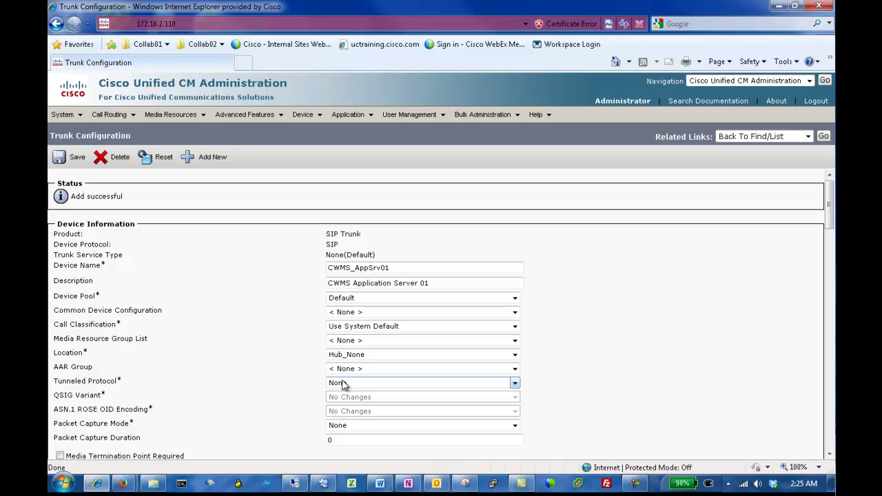
# Start another new SIP Trunk for the second application server, using the SIP protocol and the default service type
pyautogui.click(211, 159)
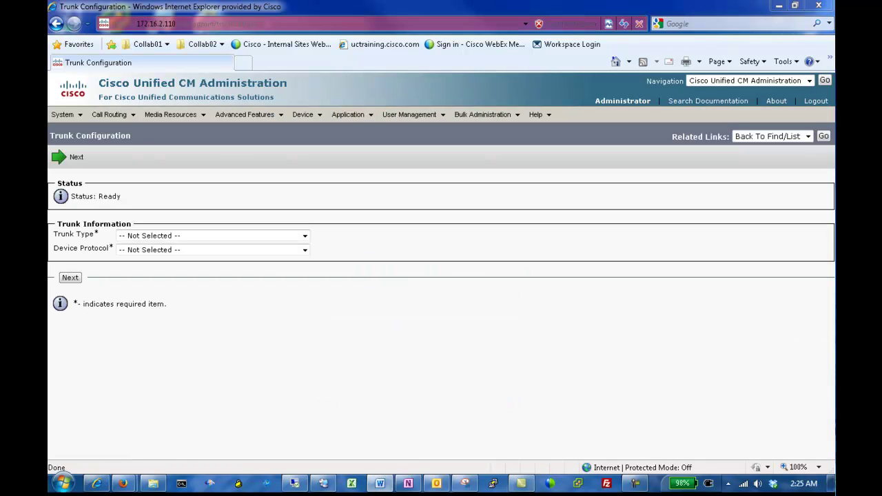
pyautogui.click(280, 242)
pyautogui.click(262, 277)
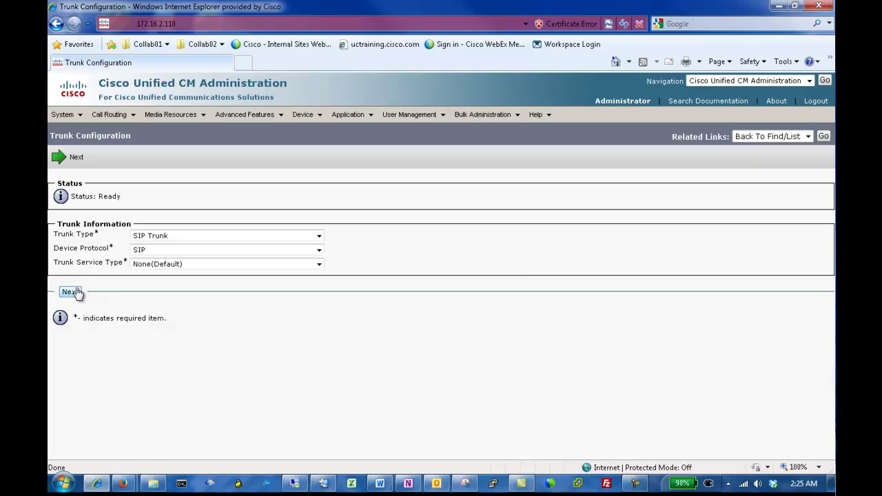
pyautogui.click(74, 292)
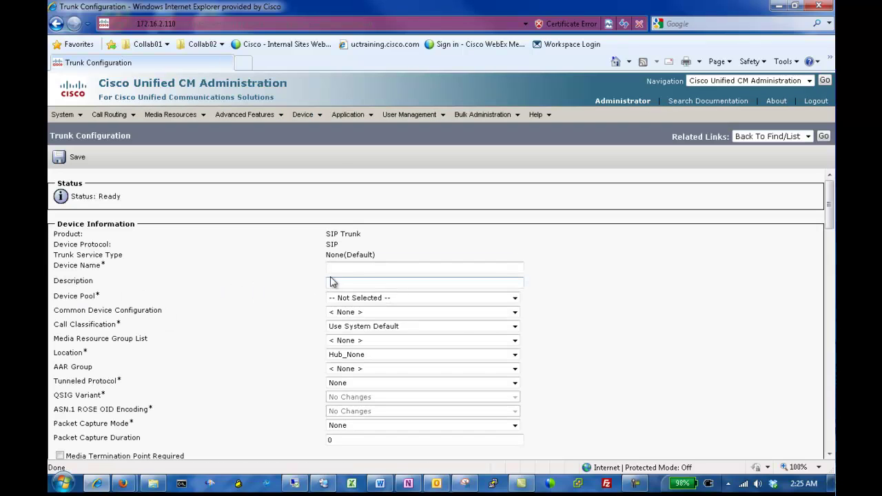
# Name the trunk CWMS_AppSrv02, describe it as "CWMS Application Server 02", and assign it to the Default device pool
pyautogui.write('CWMS_A')
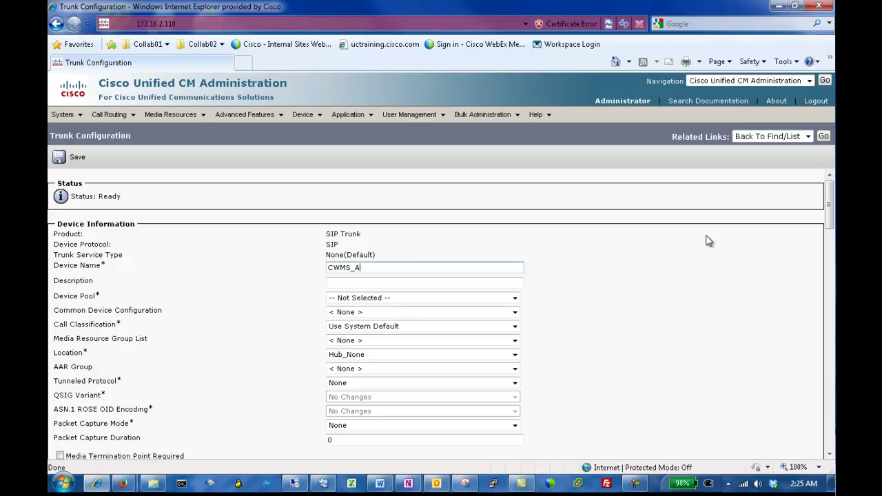
pyautogui.write('ppSrv02')
pyautogui.press('Tab')
pyautogui.write('CWMS A')
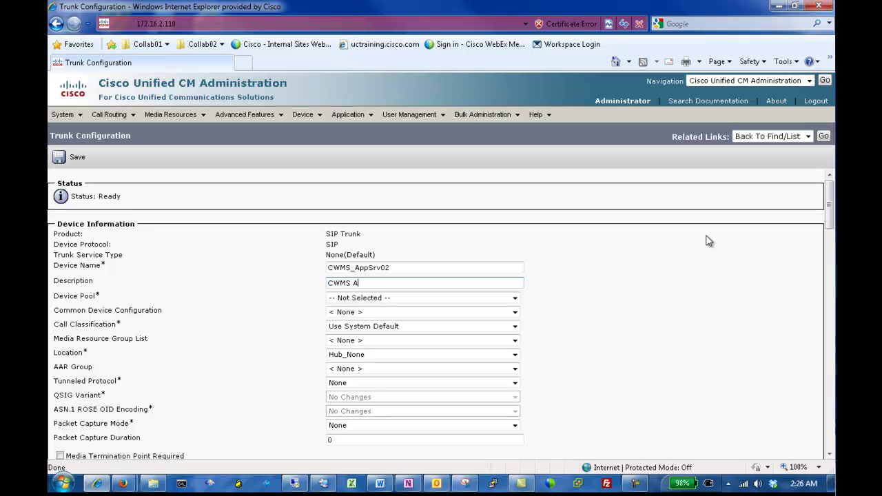
pyautogui.write('pplication server 02')
pyautogui.press('Tab')
pyautogui.press('Down')
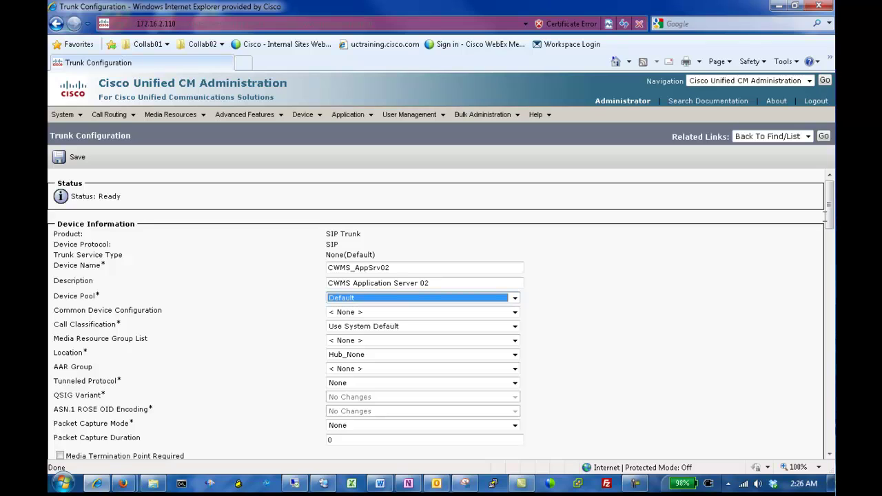
# Set the trunk's SIP destination to 10.1.2.141 on port 5062 and its SIP trunk security profile to CWMS Application Server
pyautogui.moveTo(827, 221); pyautogui.dragTo(833, 414)
pyautogui.click(235, 267)
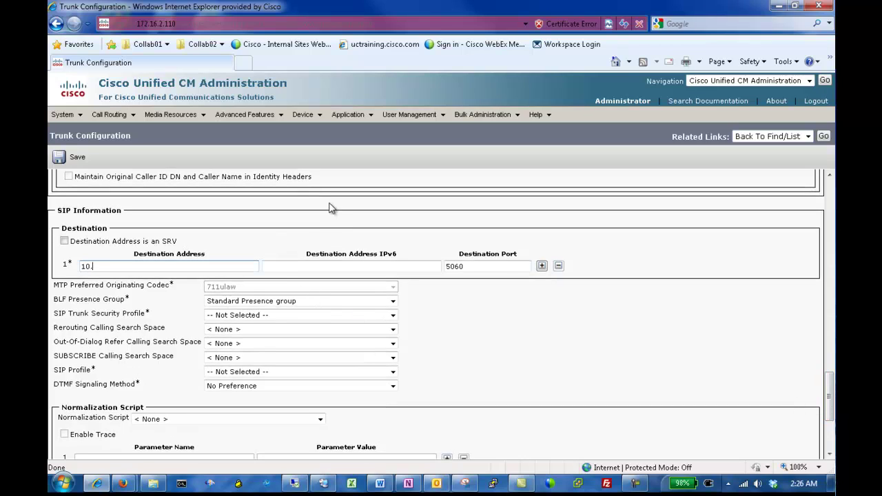
pyautogui.write('10.1.2.141')
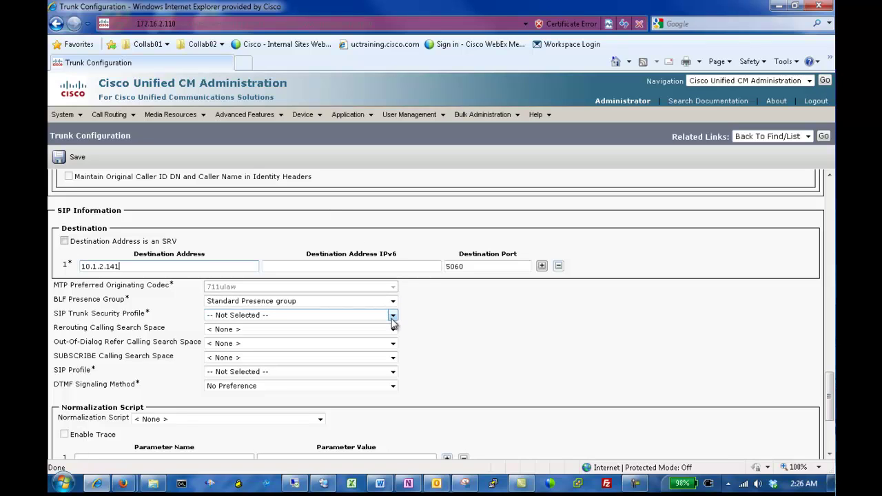
pyautogui.click(477, 268)
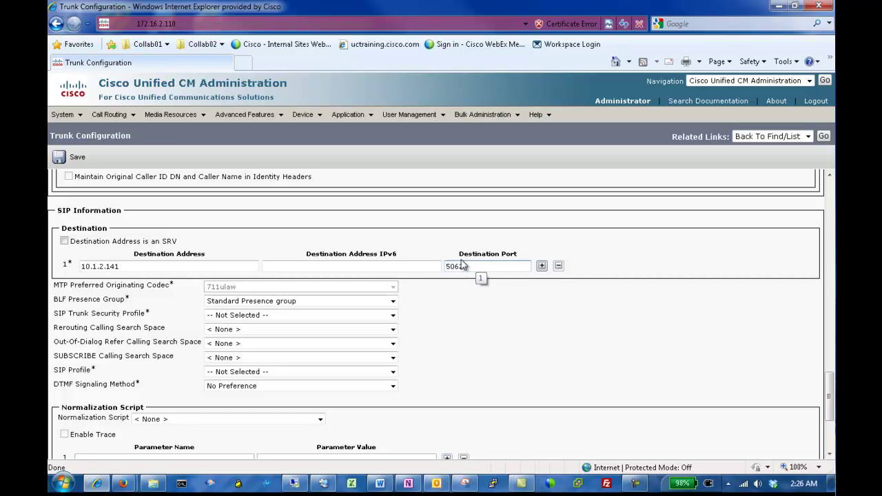
pyautogui.click(346, 316)
pyautogui.click(344, 334)
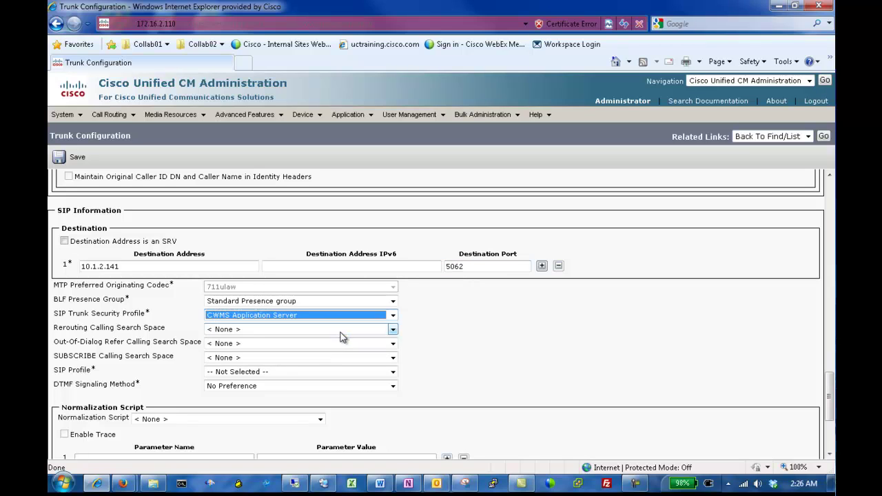
# Assign the Standard SIP Profile to the CWMS_AppSrv02 trunk and save it, acknowledging the reset notice
pyautogui.click(315, 372)
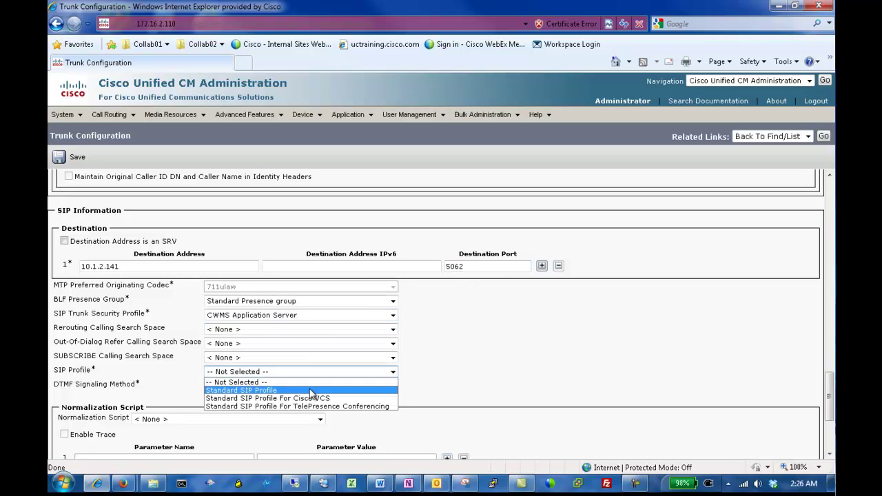
pyautogui.click(312, 391)
pyautogui.click(81, 159)
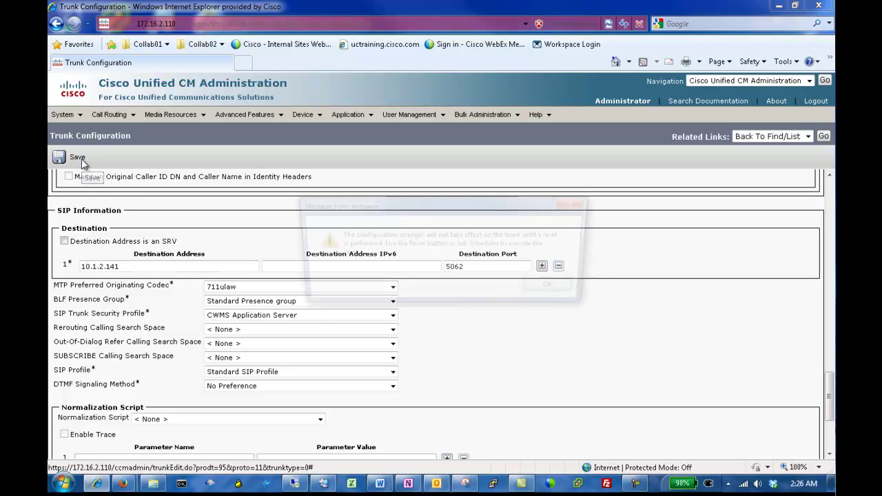
pyautogui.click(541, 291)
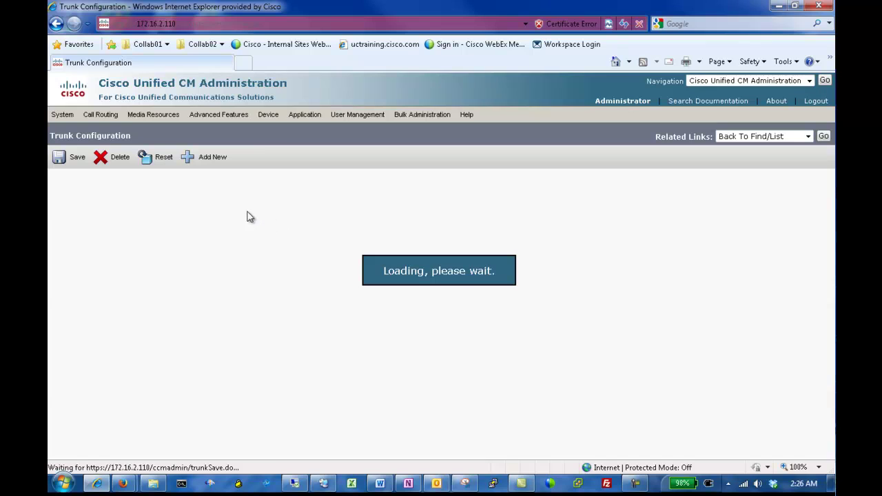
# Reset the CWMS_AppSrv02 trunk, then return to the trunk search and list all trunks
pyautogui.click(152, 167)
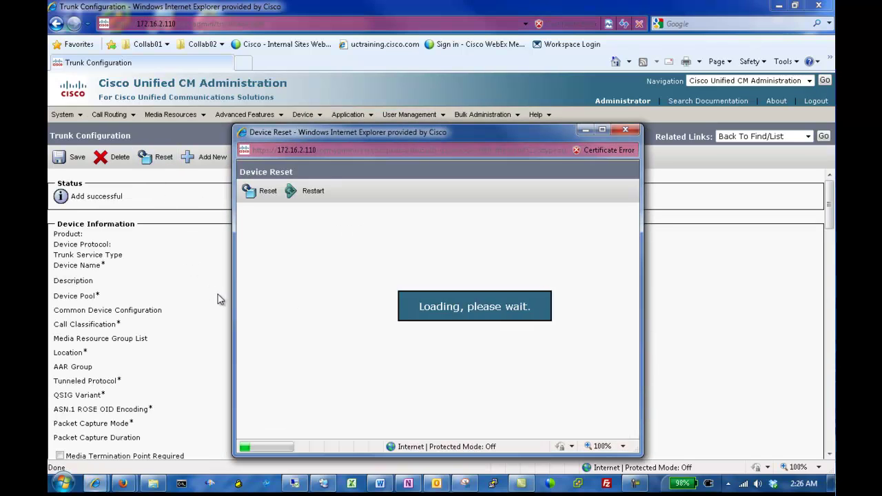
pyautogui.click(263, 381)
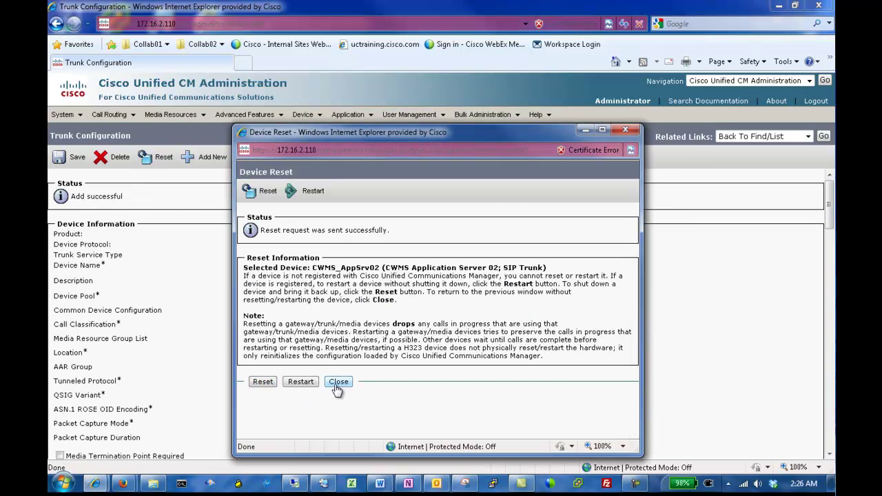
pyautogui.click(338, 383)
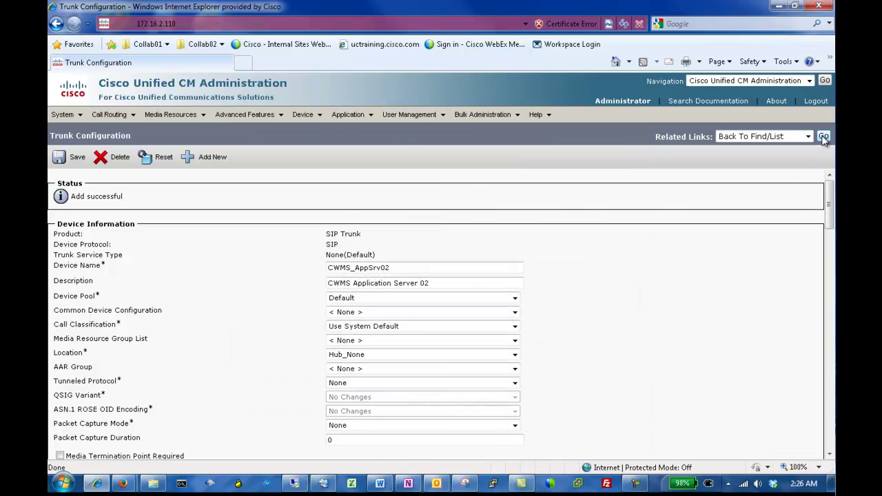
pyautogui.click(824, 137)
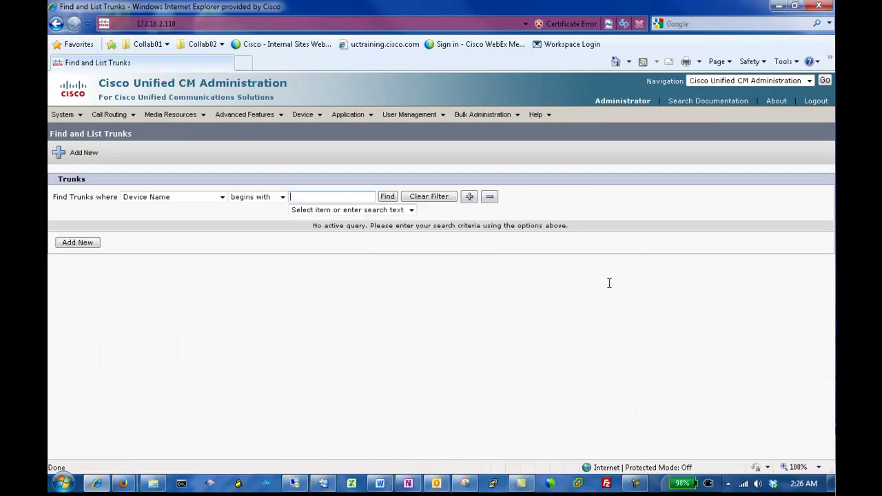
pyautogui.click(387, 196)
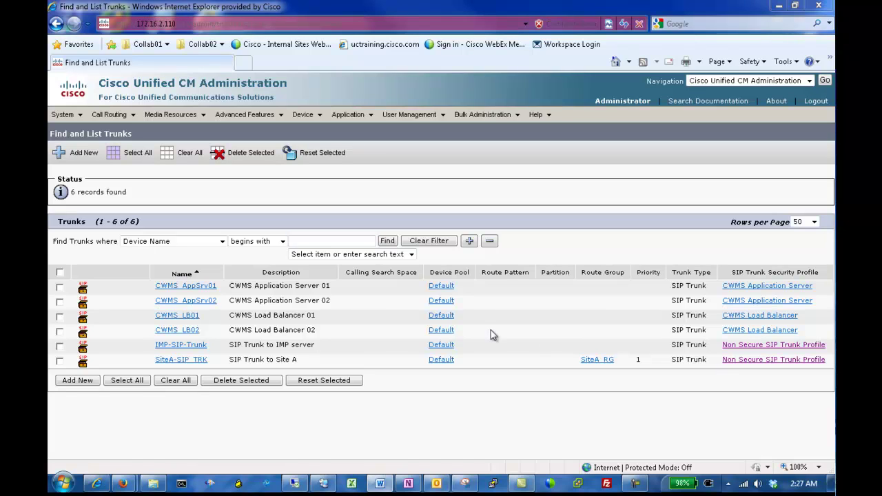
# Start a new route group named CWMS_LB_RG with the Top Down distribution algorithm
pyautogui.moveTo(108, 115)
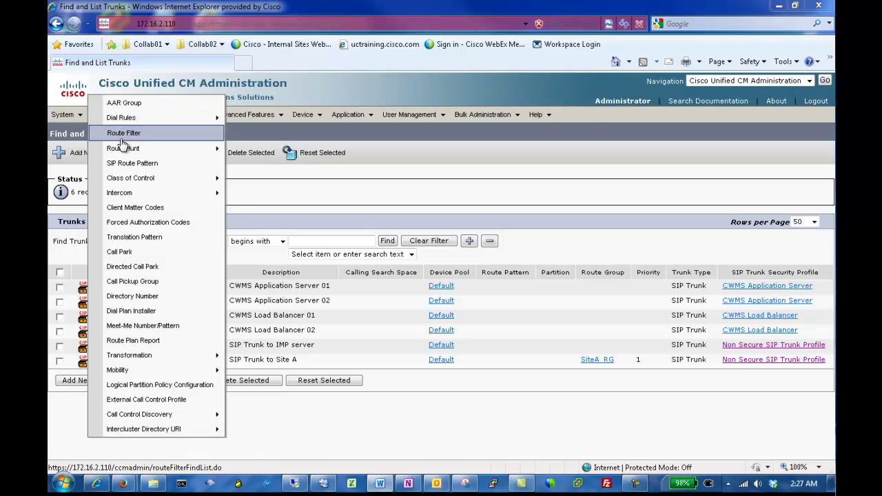
pyautogui.moveTo(124, 148)
pyautogui.click(256, 152)
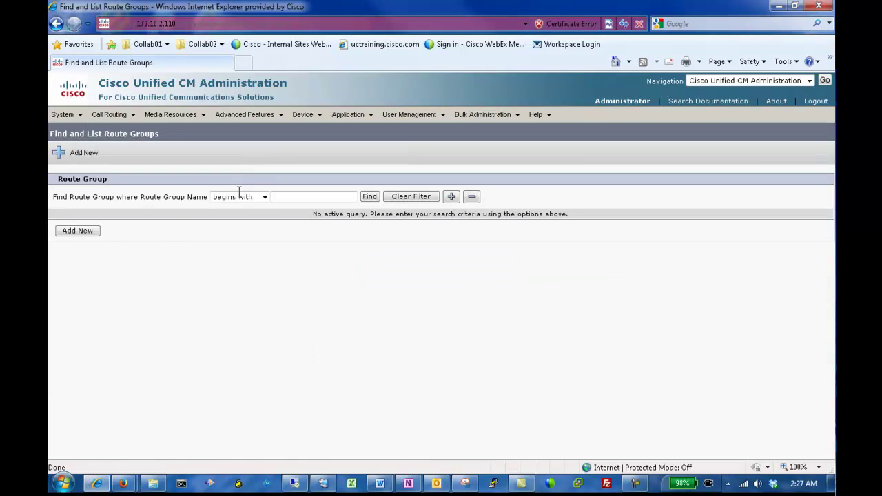
pyautogui.click(91, 232)
pyautogui.click(222, 235)
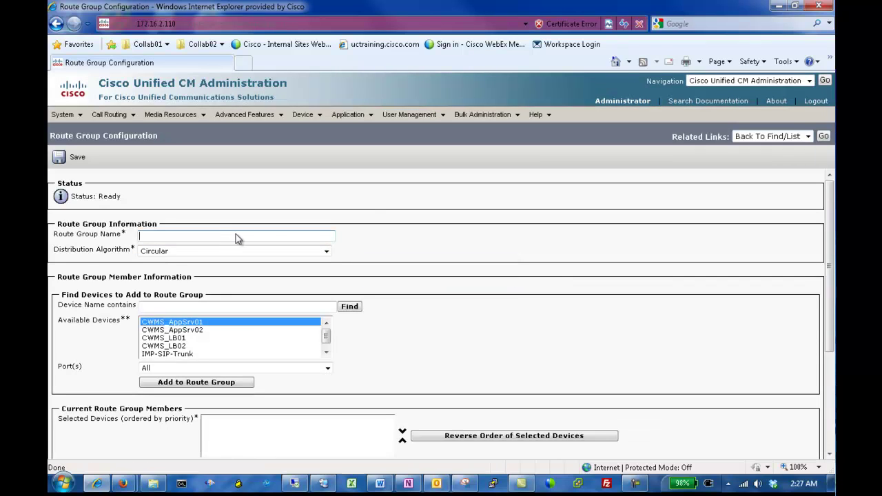
pyautogui.write('CWMS_LB_RG')
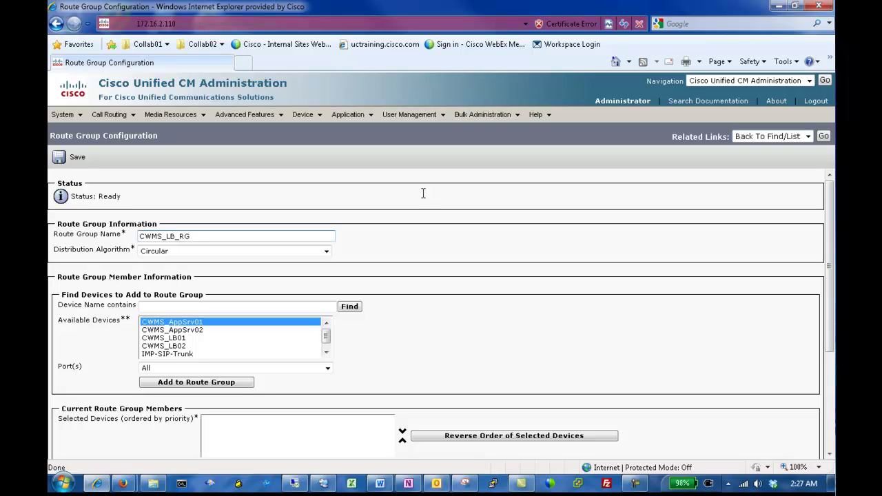
pyautogui.click(326, 251)
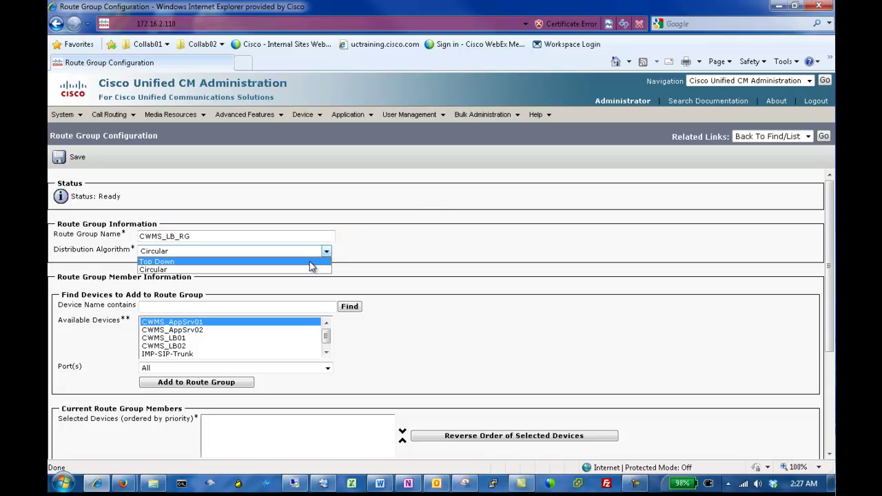
pyautogui.click(310, 262)
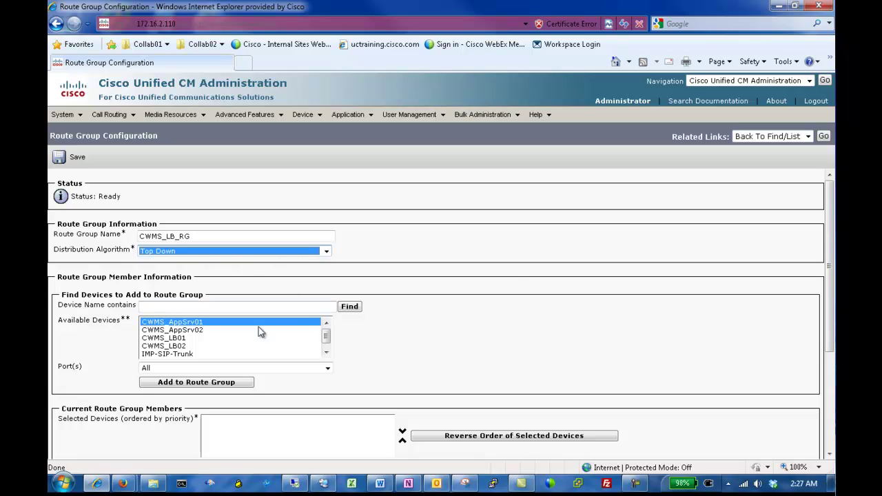
# Add the CWMS_LB01 and CWMS_LB02 trunks to the CWMS_LB_RG route group in that order and save it
pyautogui.click(200, 339)
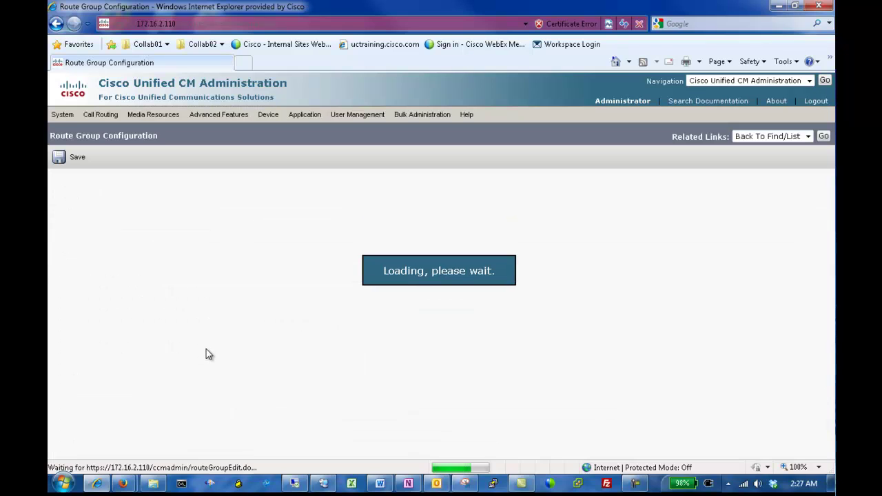
pyautogui.click(207, 382)
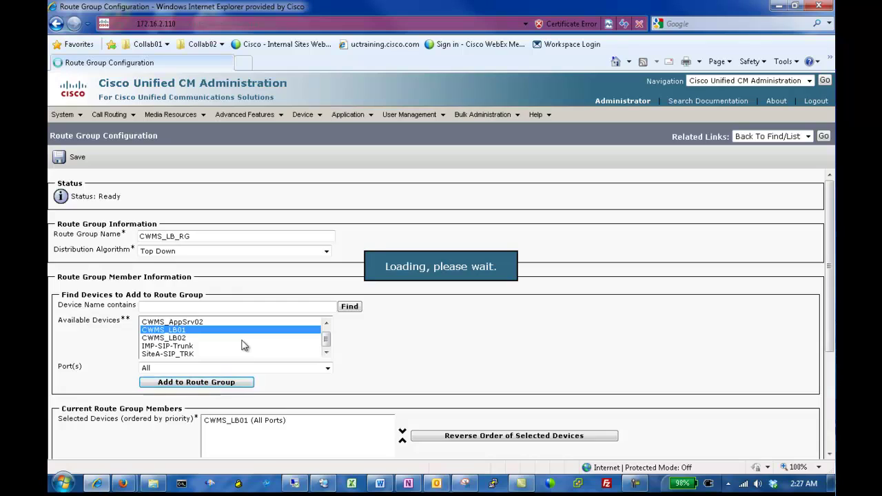
pyautogui.click(187, 345)
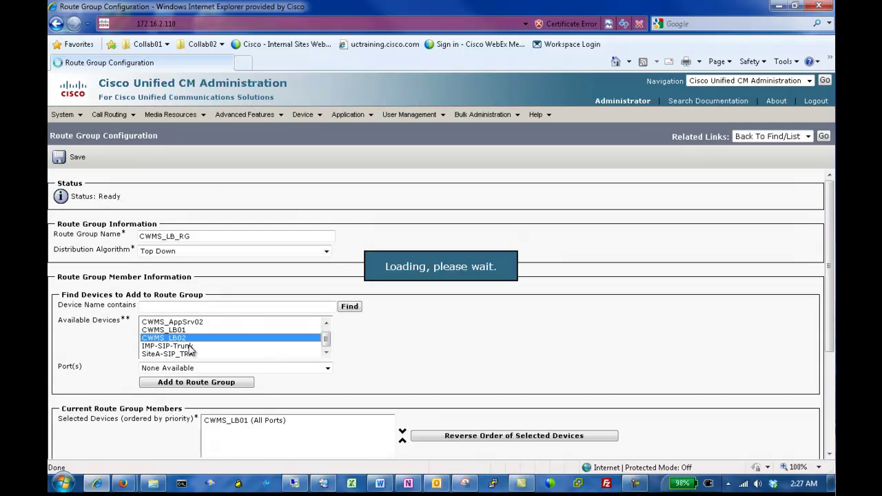
pyautogui.click(222, 386)
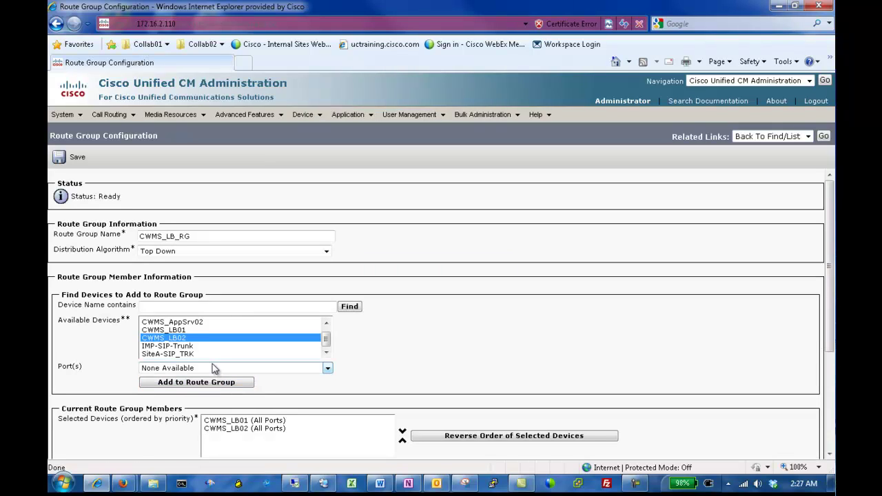
pyautogui.click(77, 159)
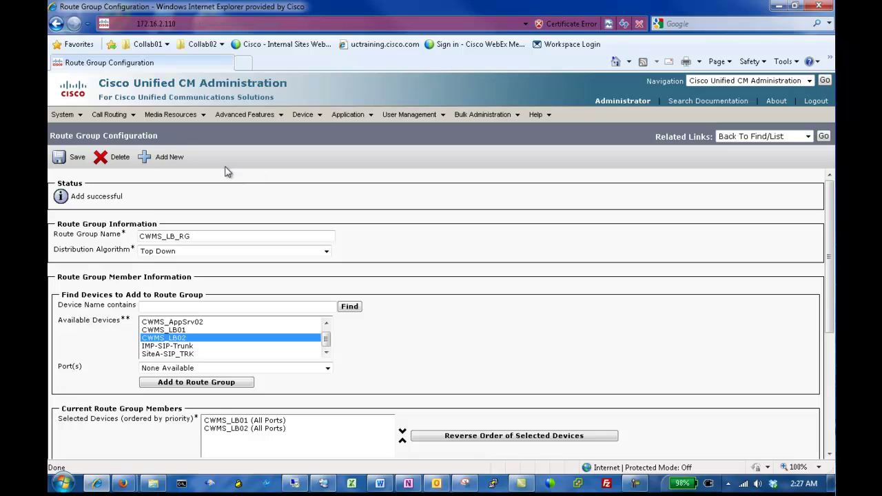
# Create a route list named CWMS_RL, described as "CWMS Load Balancer Route List", in the Default Unified Communications Manager group and save it
pyautogui.click(109, 114)
pyautogui.moveTo(124, 149)
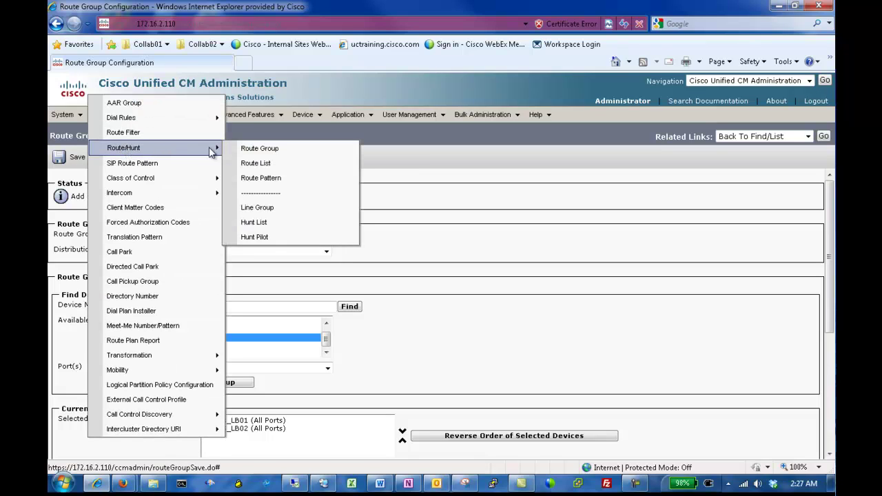
pyautogui.click(266, 163)
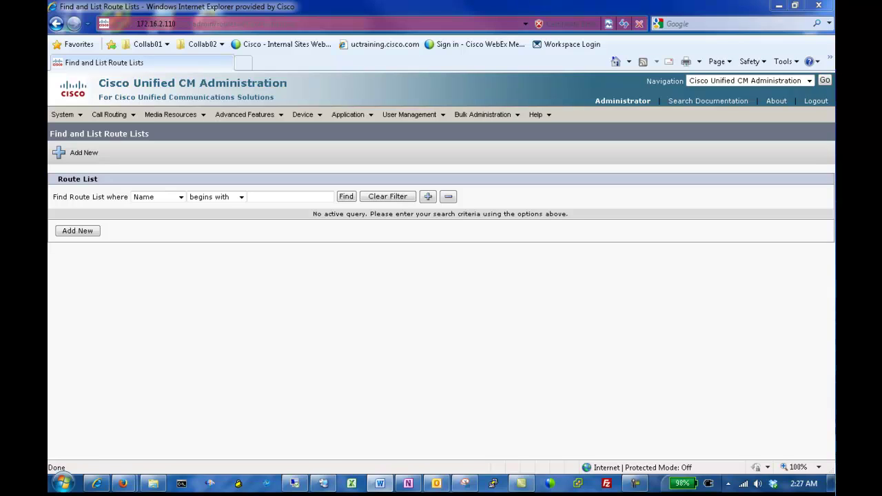
pyautogui.click(97, 231)
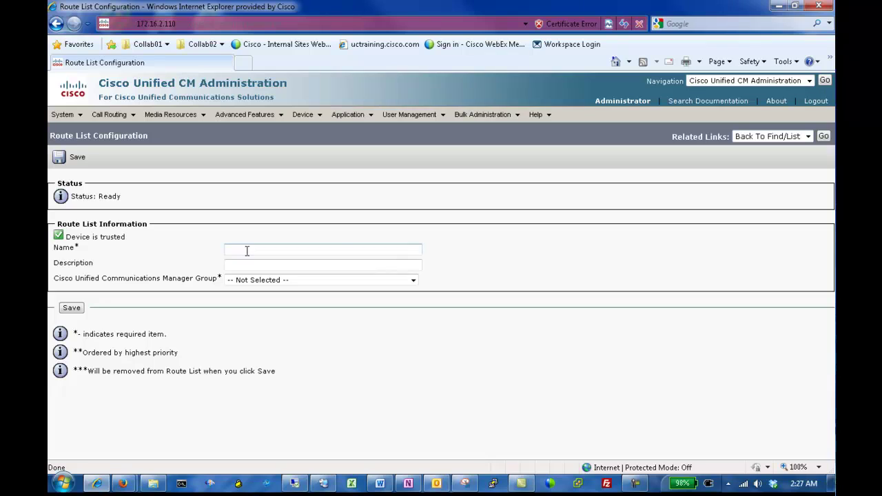
pyautogui.write('CWMS_RL')
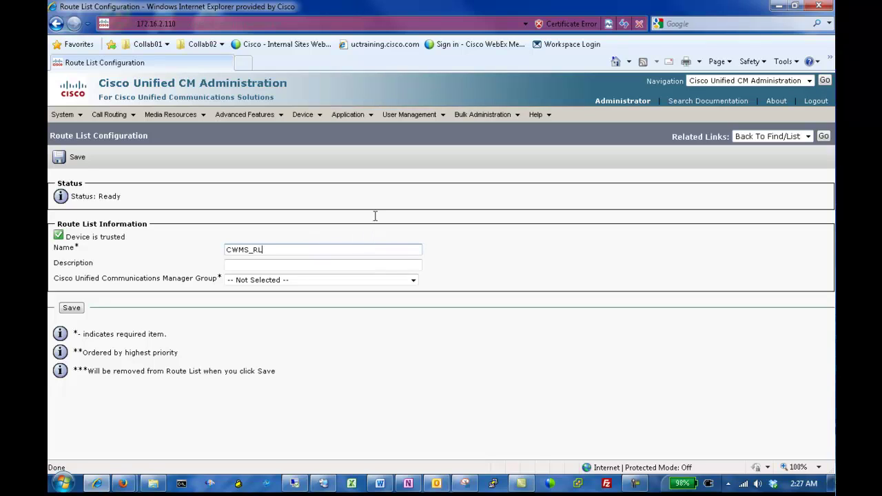
pyautogui.press('Tab')
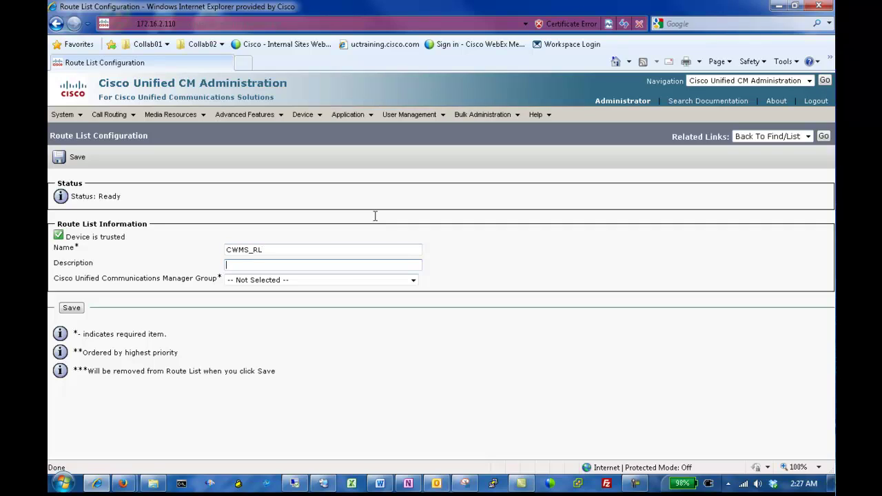
pyautogui.write('CWMS Load Balancer Route List')
pyautogui.press('Tab')
pyautogui.press('Down')
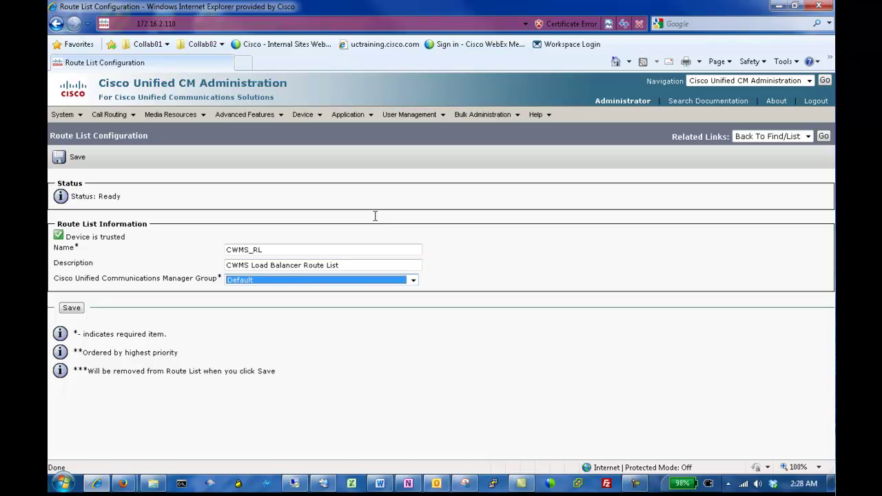
pyautogui.click(74, 308)
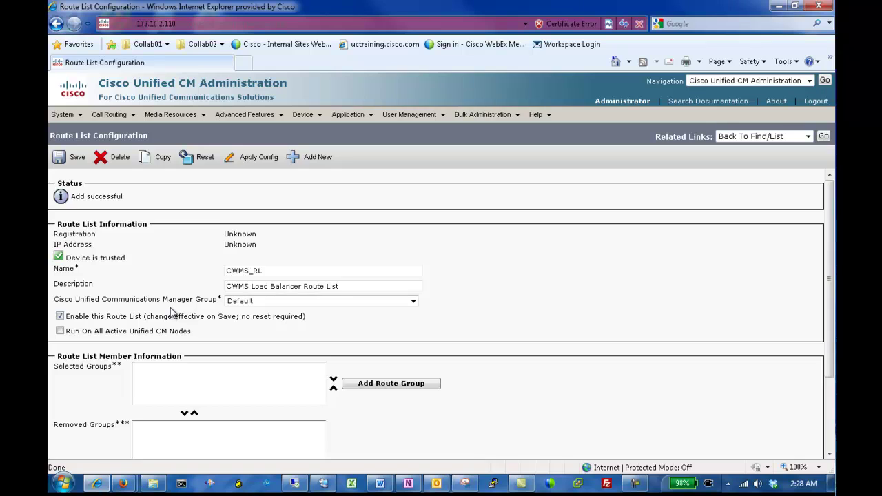
# Add the CWMS_LB_RG route group to the CWMS_RL route list, accept the save notice, and save the route list
pyautogui.click(357, 385)
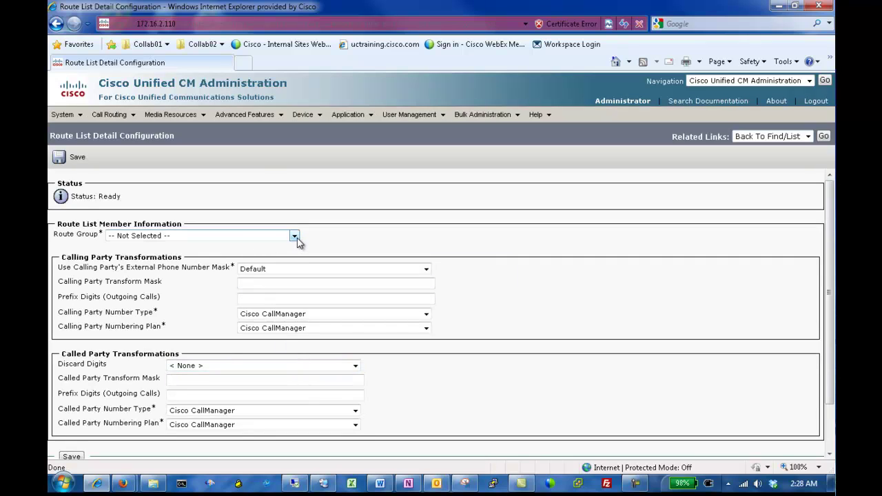
pyautogui.click(295, 236)
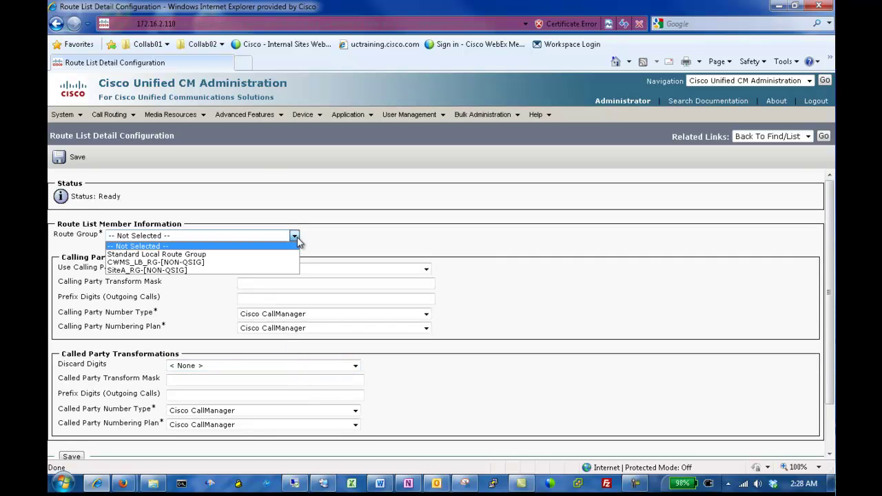
pyautogui.click(250, 263)
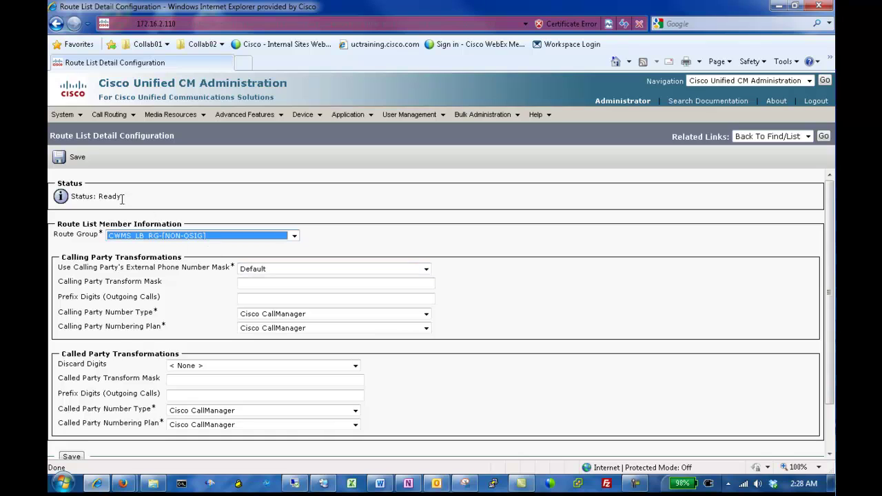
pyautogui.click(76, 158)
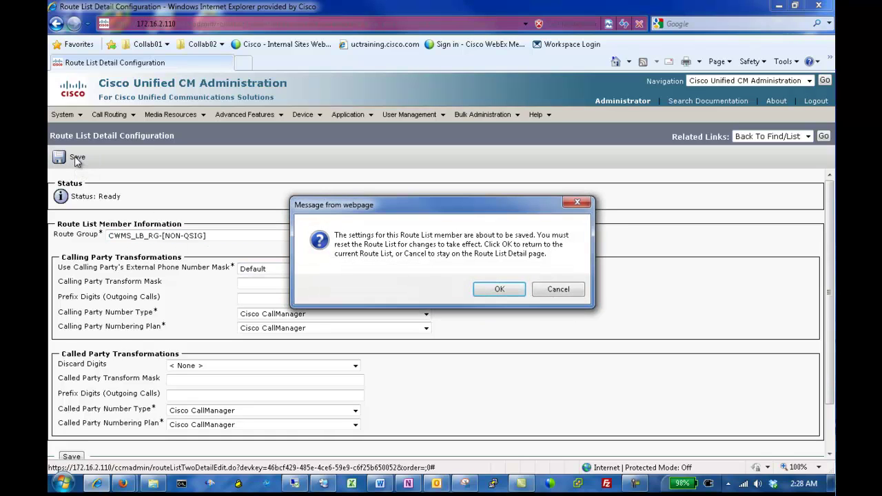
pyautogui.click(499, 290)
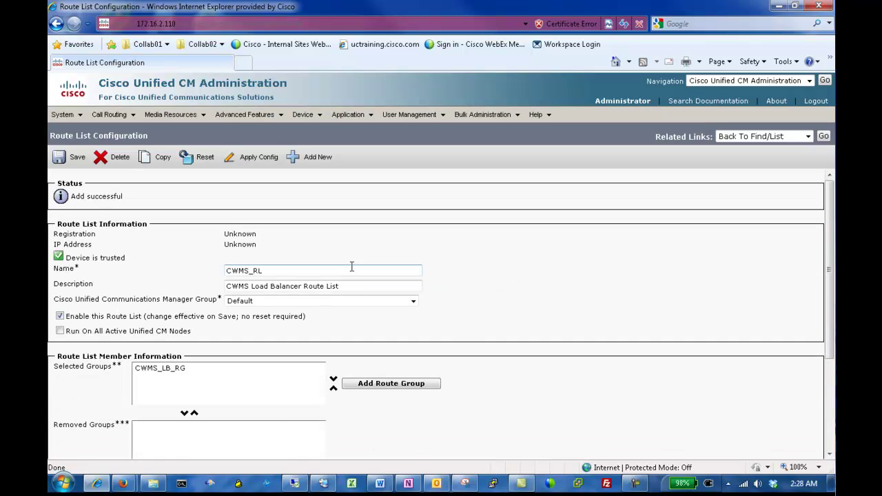
pyautogui.click(80, 168)
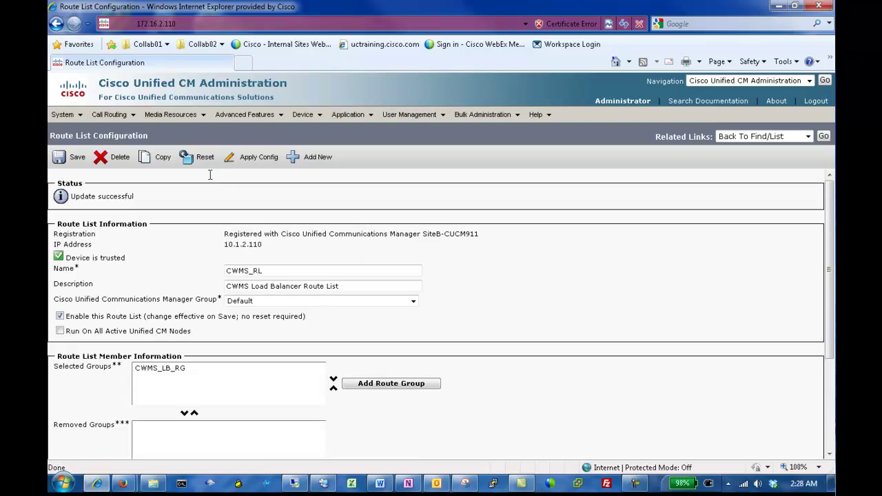
# Reset the CWMS_RL route list to apply its changes
pyautogui.click(204, 159)
pyautogui.click(262, 374)
pyautogui.click(294, 375)
# Start a new route pattern and set its pattern to 2999
pyautogui.moveTo(109, 115)
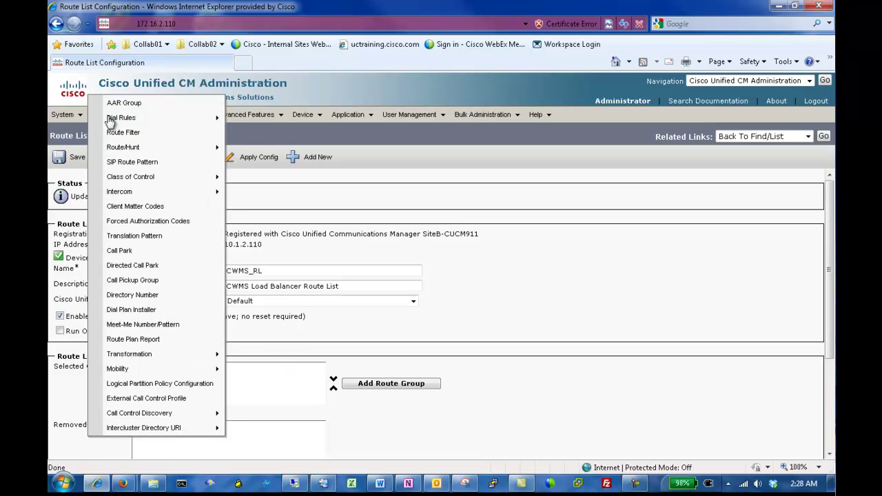
pyautogui.moveTo(111, 149)
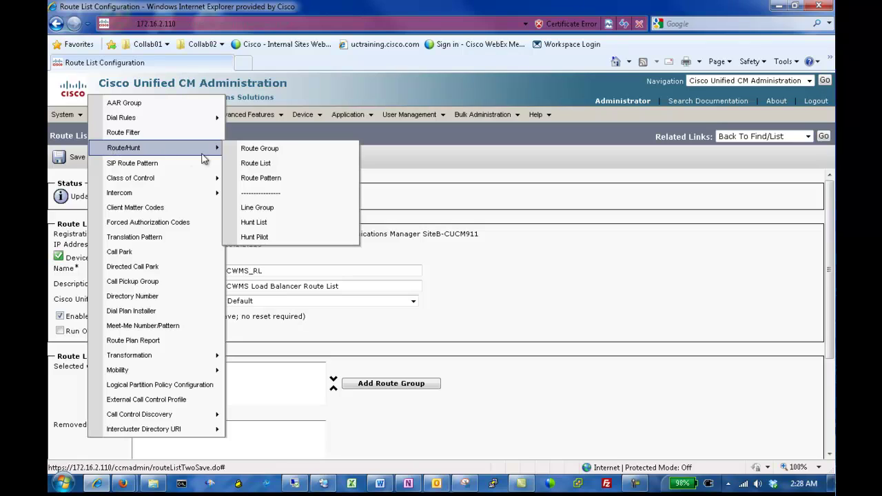
pyautogui.click(315, 185)
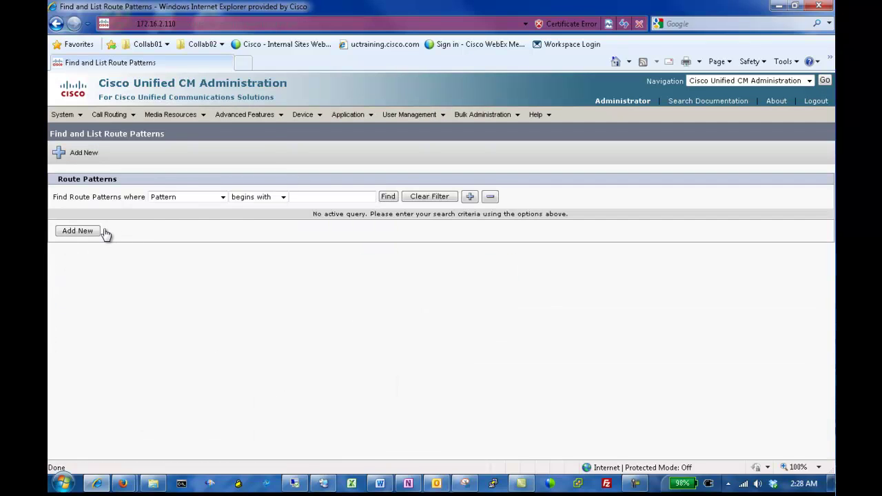
pyautogui.click(90, 233)
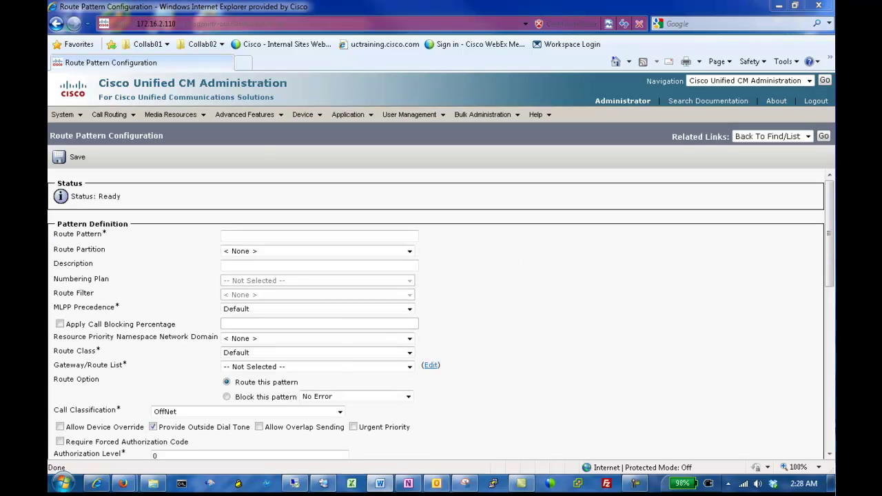
pyautogui.click(265, 235)
pyautogui.write('2999')
pyautogui.press('Tab')
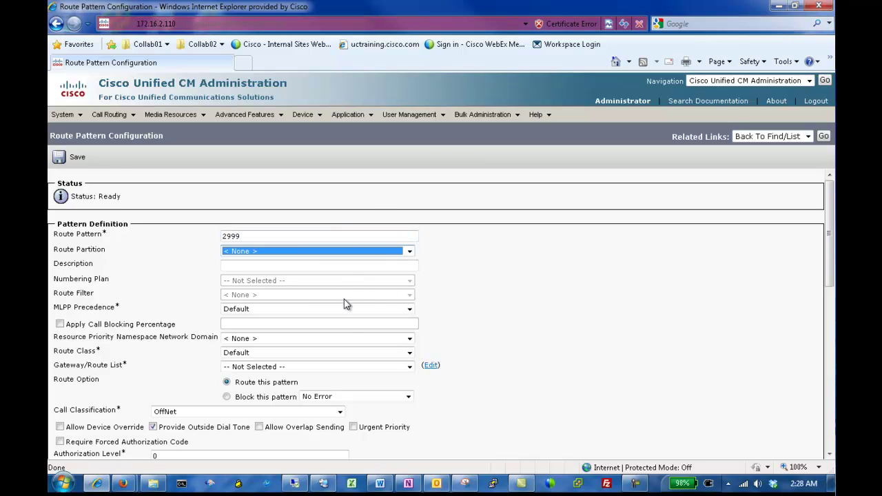
# Assign the CWMS_RL route list to route pattern 2999 and save it, accepting the authorization code and reset notices
pyautogui.click(345, 368)
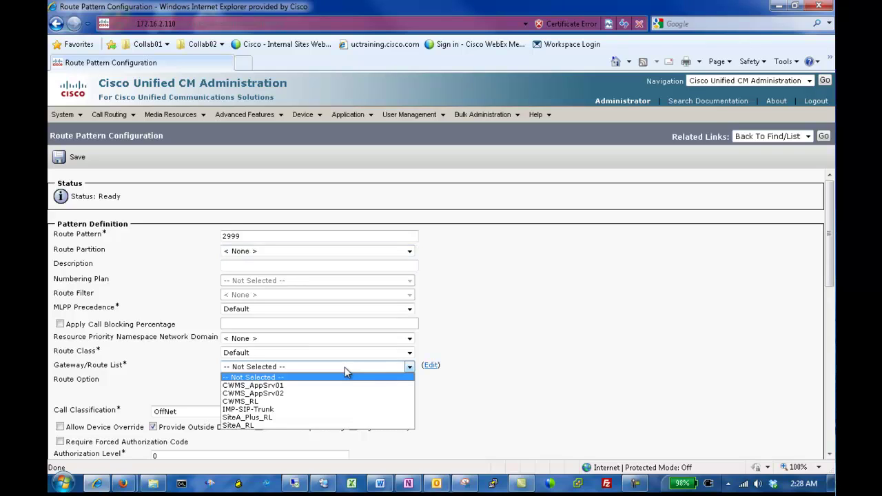
pyautogui.click(321, 402)
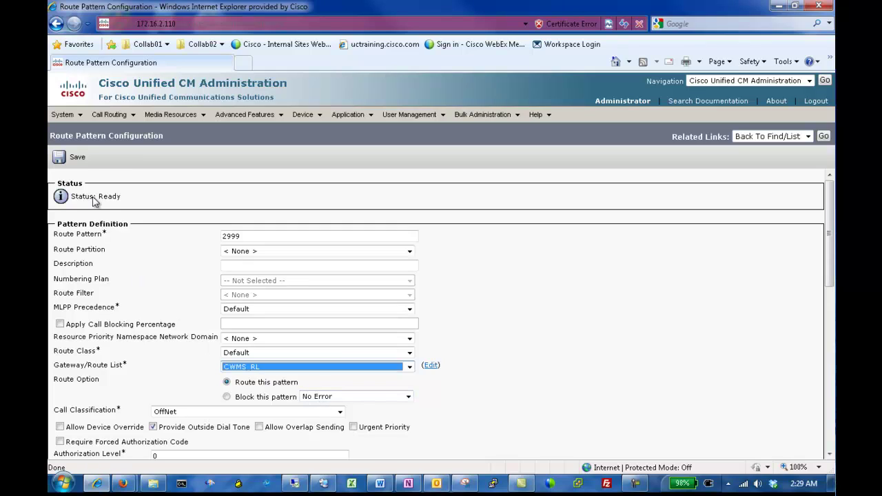
pyautogui.click(77, 159)
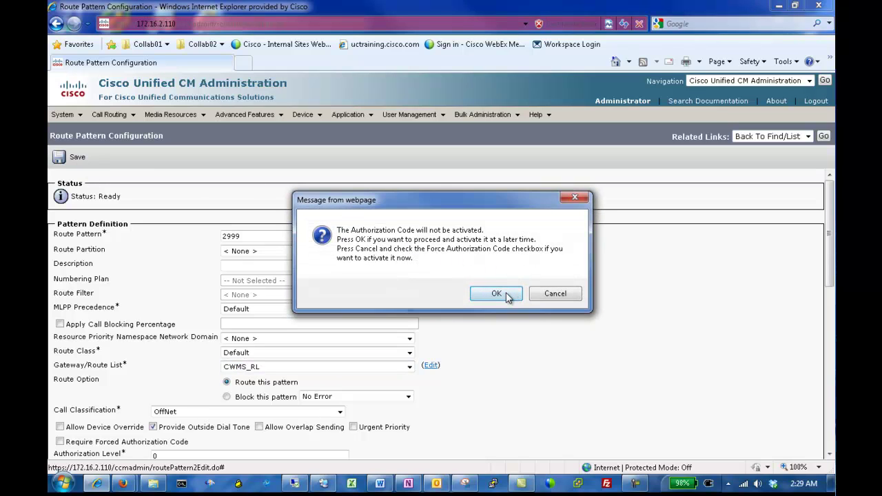
pyautogui.click(497, 294)
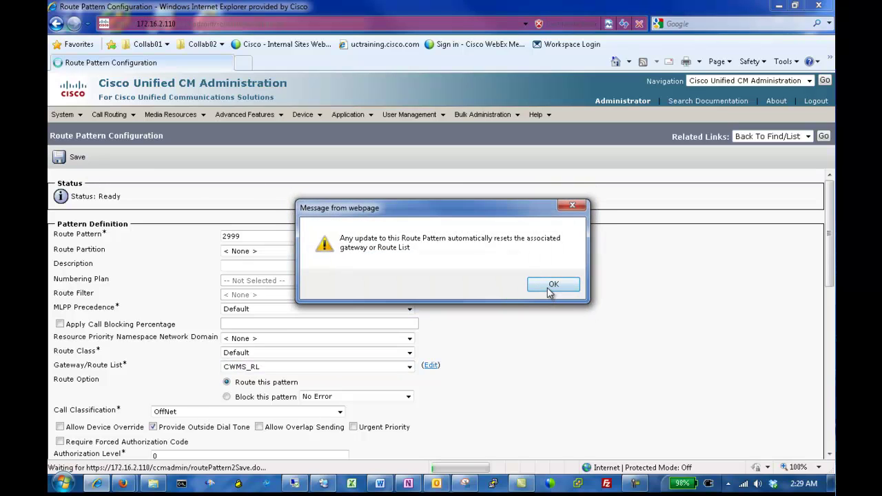
pyautogui.click(551, 290)
# Start a new SIP route pattern with IPv4 pattern cwms01.siteb.com and description "CWMS App Server 02 SIP redirect"
pyautogui.click(109, 115)
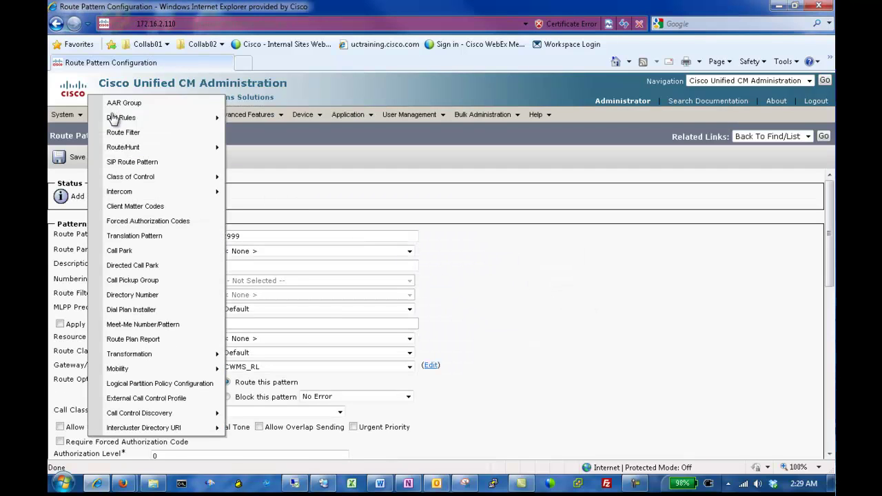
pyautogui.click(113, 166)
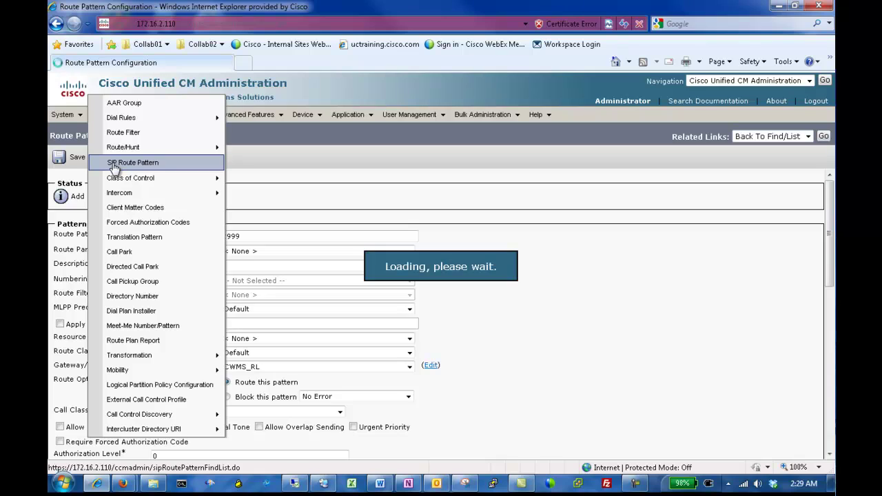
pyautogui.click(89, 232)
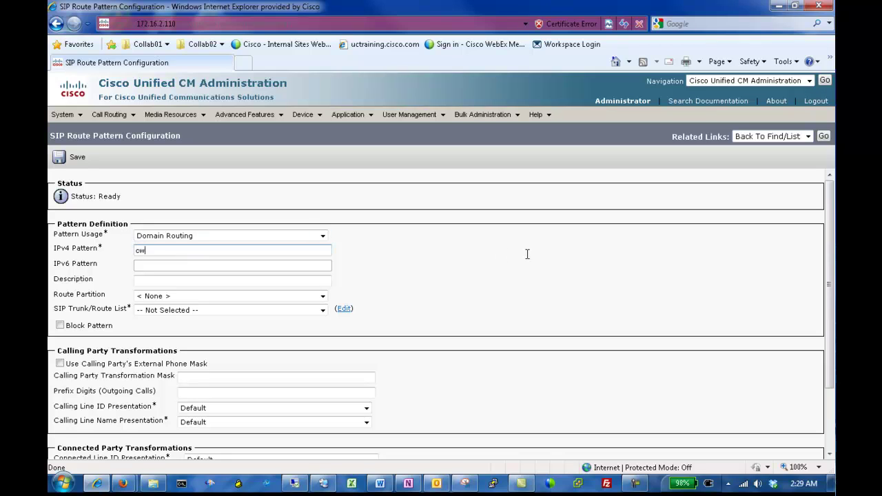
pyautogui.write('cwms01.siteb.com')
pyautogui.press('Tab')
pyautogui.press('Tab')
pyautogui.write('CW')
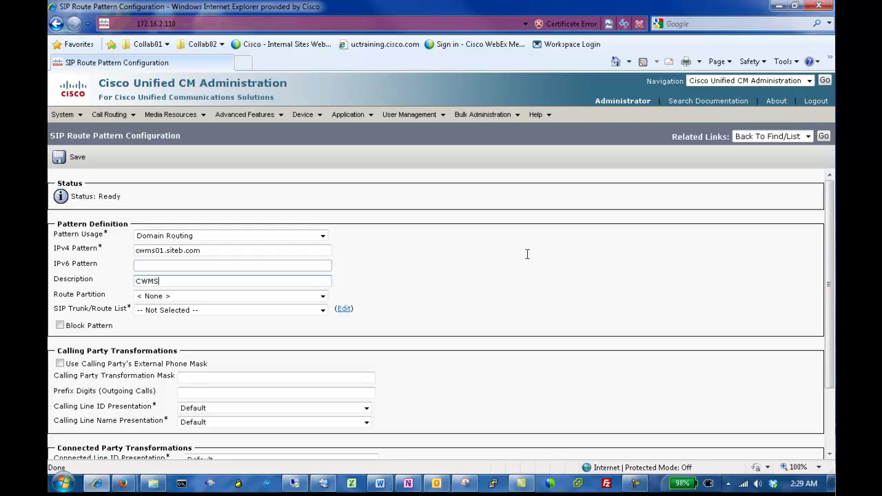
pyautogui.write('MS App Server 02 SIP redirect')
# Assign the CWMS_AppSrv01 trunk to the cwms01.siteb.com SIP route pattern and save it
pyautogui.click(238, 310)
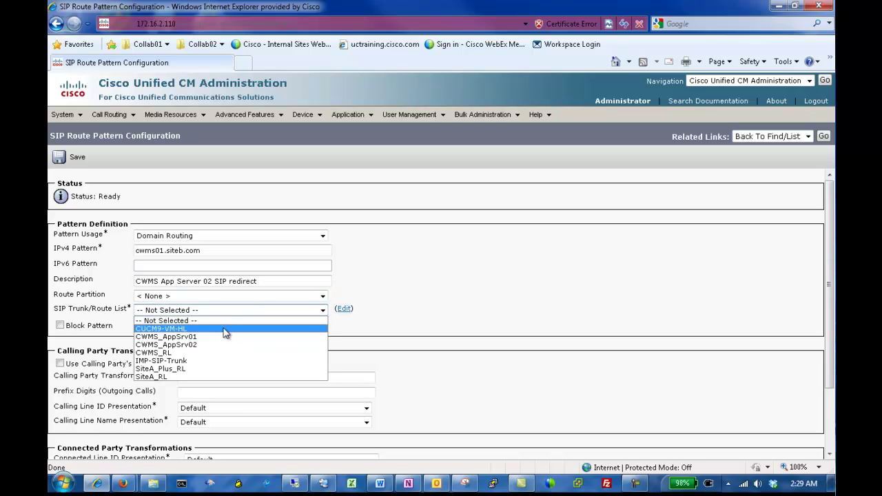
pyautogui.click(218, 337)
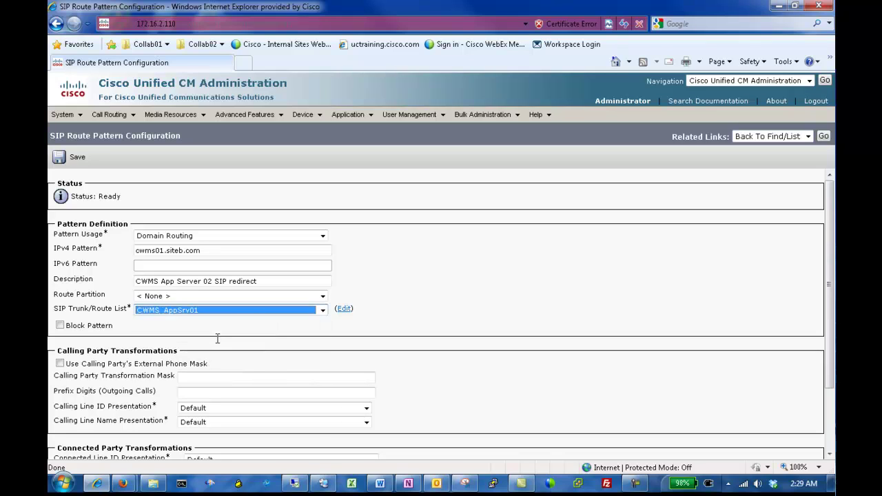
pyautogui.click(84, 160)
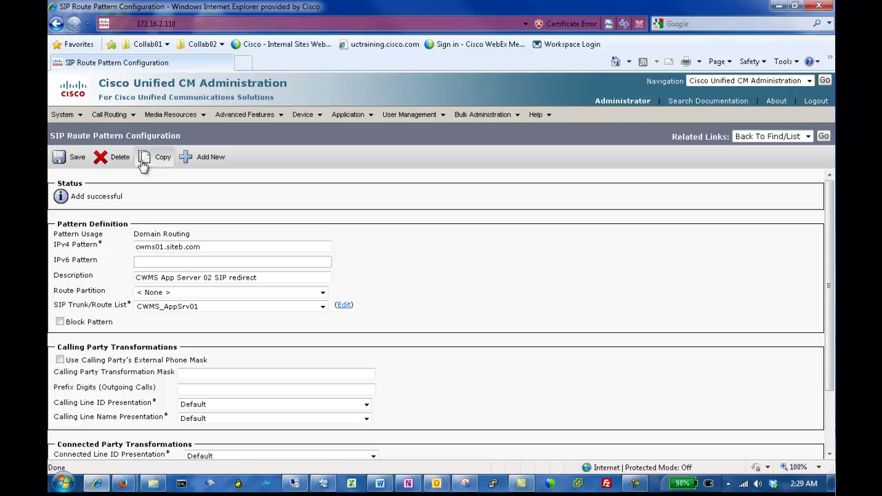
# Copy the cwms01.siteb.com SIP route pattern, set the copy's IPv4 pattern to cwms02.siteb.com and its trunk to CWMS_AppSrv02, and save it
pyautogui.click(157, 160)
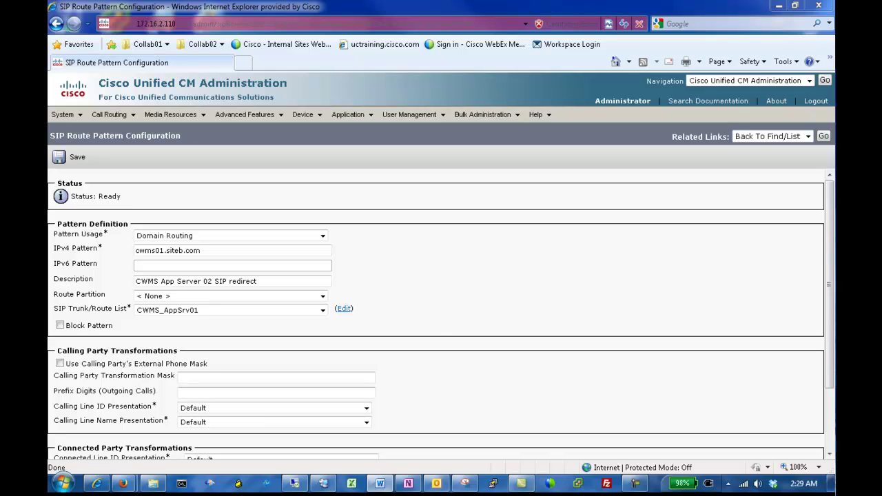
pyautogui.click(166, 252)
pyautogui.press('BackSpace')
pyautogui.write('2')
pyautogui.click(215, 281)
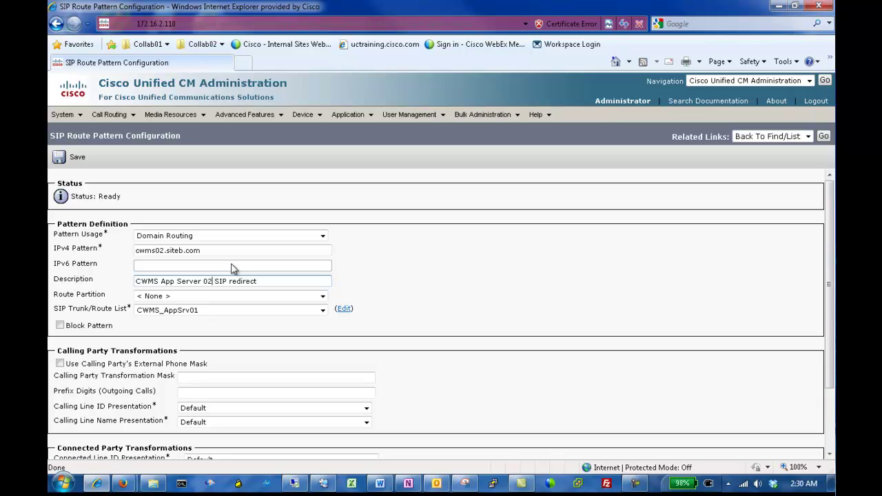
pyautogui.click(202, 310)
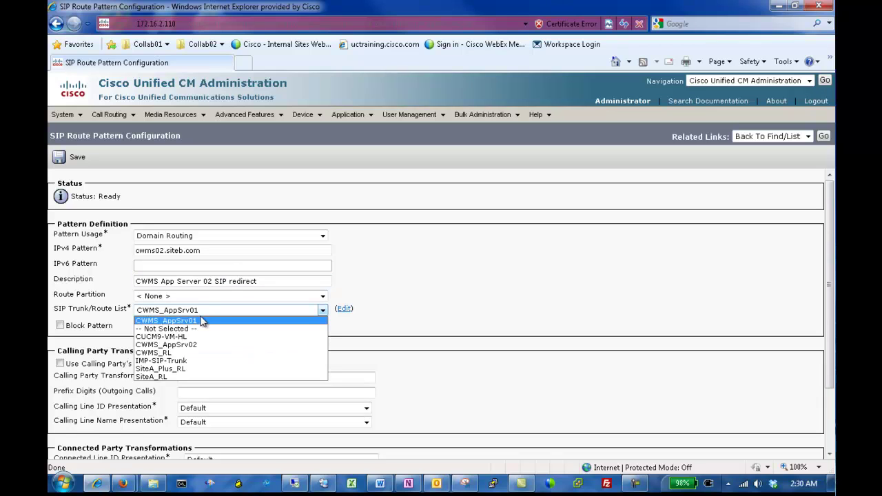
pyautogui.click(198, 345)
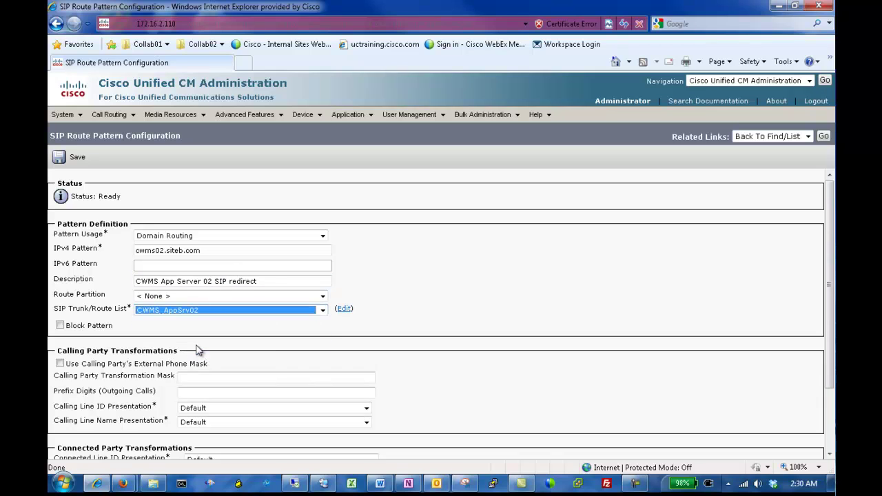
pyautogui.click(78, 164)
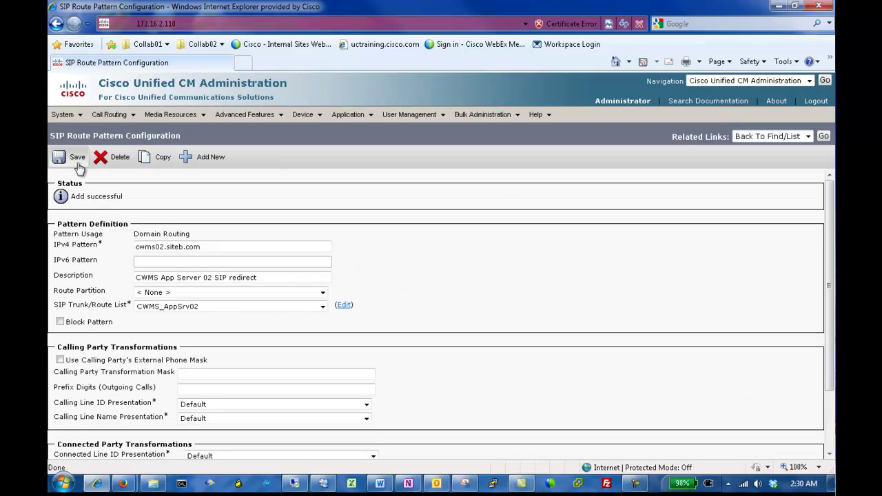
# Start a new translation pattern \+1408555XXXX with the description "Strip International From WebEx Meeting Server"
pyautogui.click(107, 114)
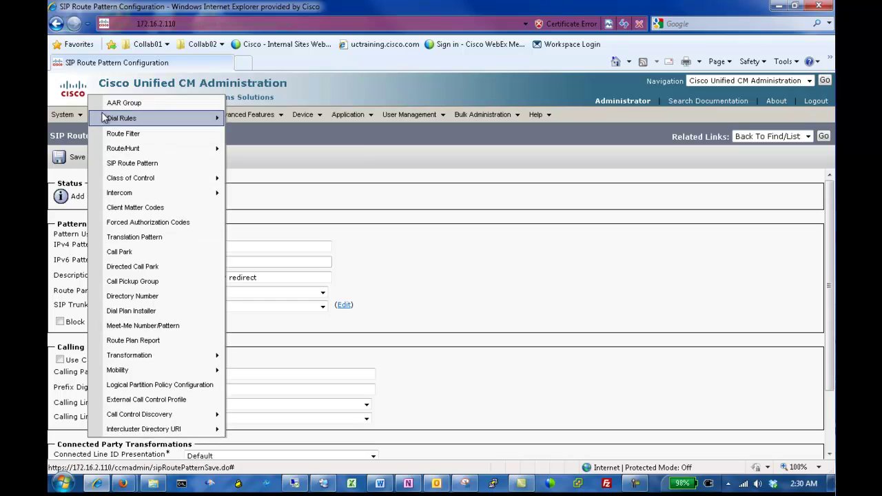
pyautogui.click(124, 237)
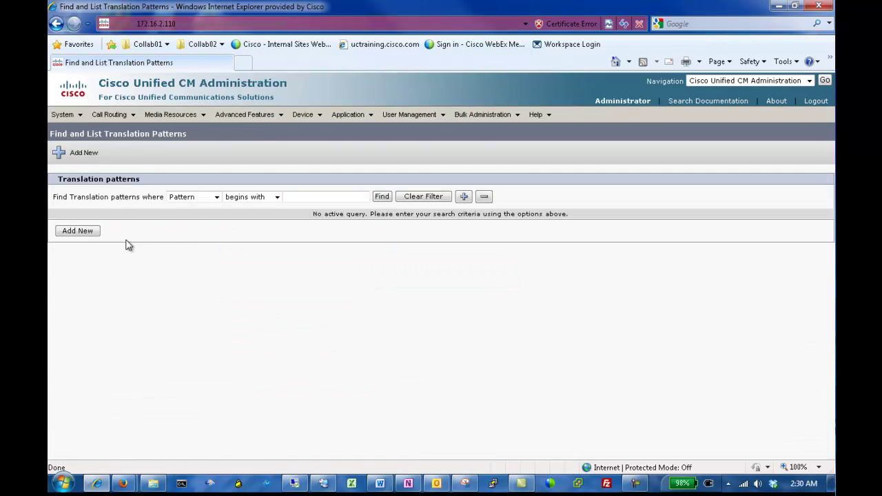
pyautogui.click(90, 233)
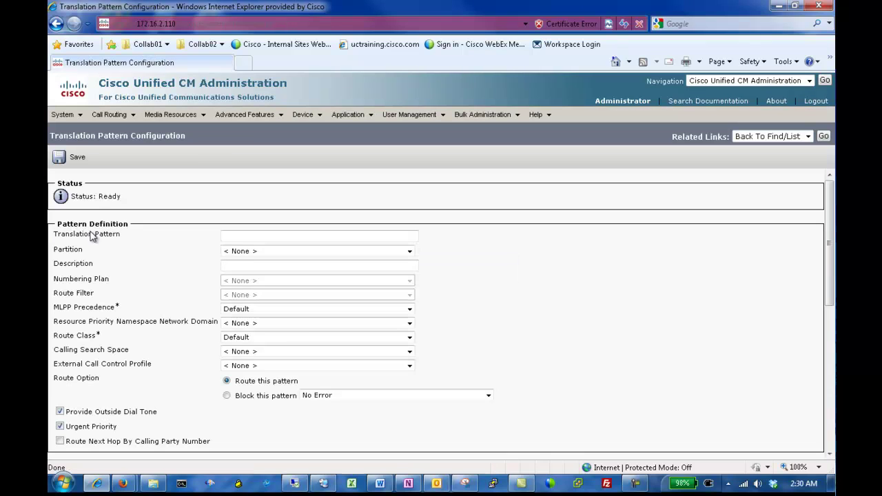
pyautogui.click(231, 237)
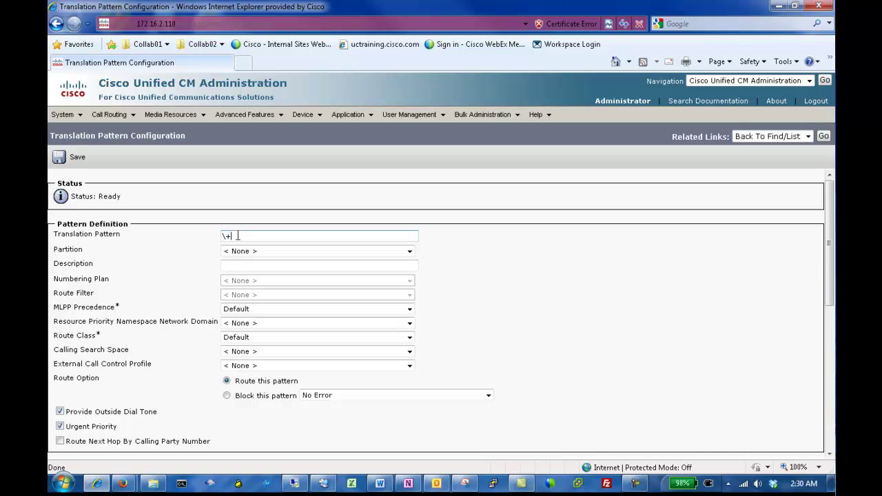
pyautogui.write('\\+1408555XXXX')
pyautogui.click(295, 267)
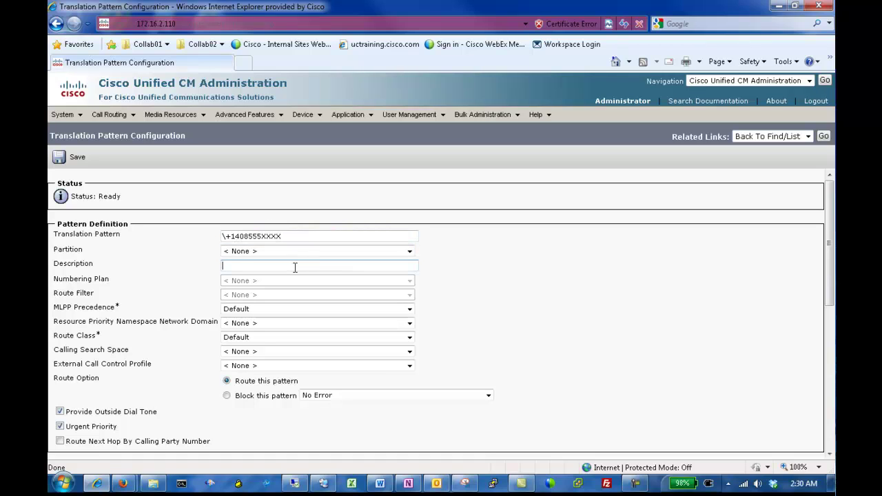
pyautogui.write('Strip International From WebEx Meeting Server')
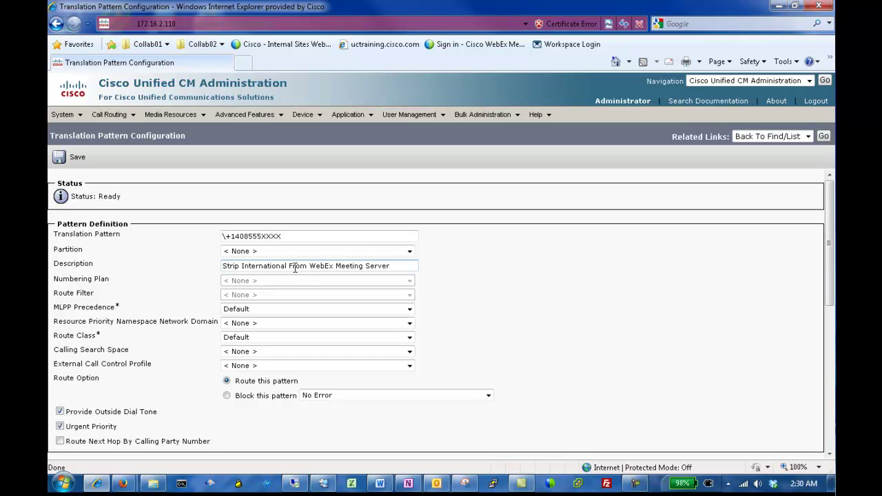
# Set the translation pattern's called party transform mask to XXXX and save the pattern
pyautogui.scroll(-5, 296, 289)
pyautogui.scroll(-3, 297, 290)
pyautogui.click(243, 346)
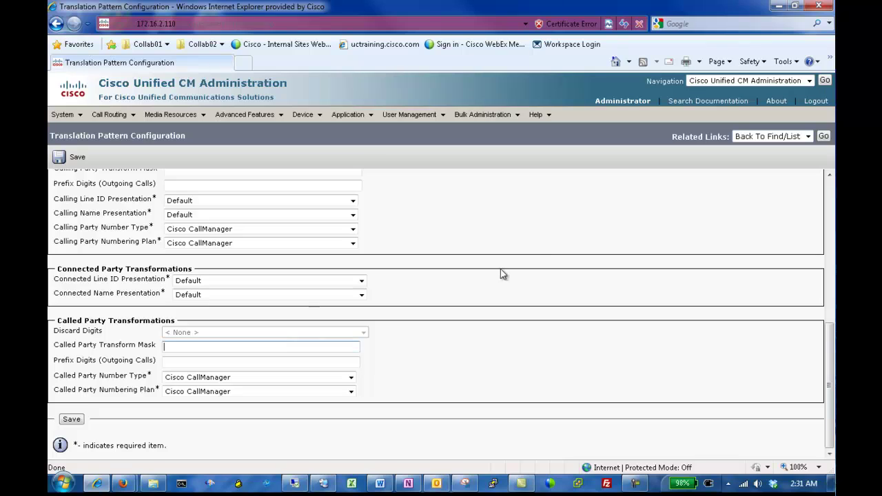
pyautogui.write('XXXX')
pyautogui.click(71, 420)
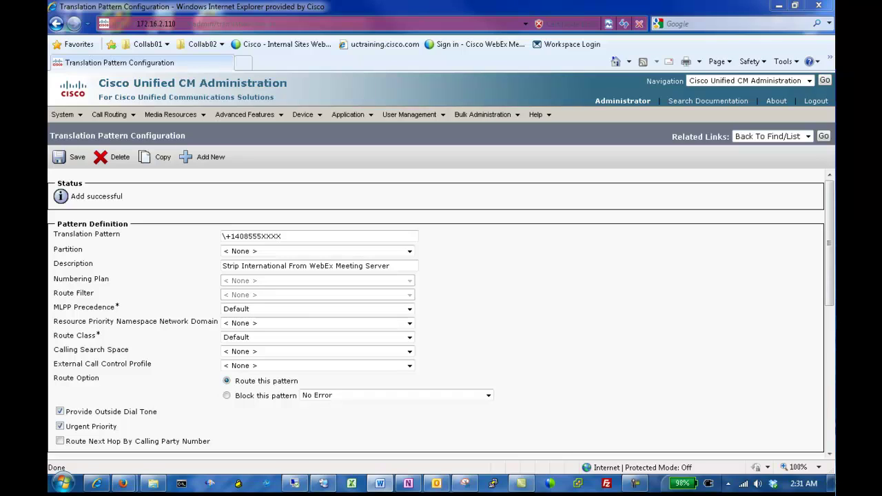
# List the existing UC services and start a new UC service of type Conferencing
pyautogui.moveTo(420, 116)
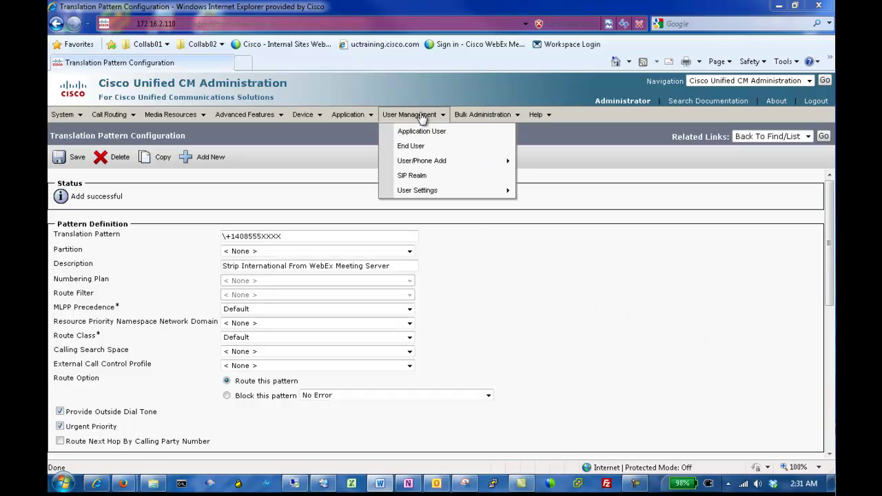
pyautogui.moveTo(418, 191)
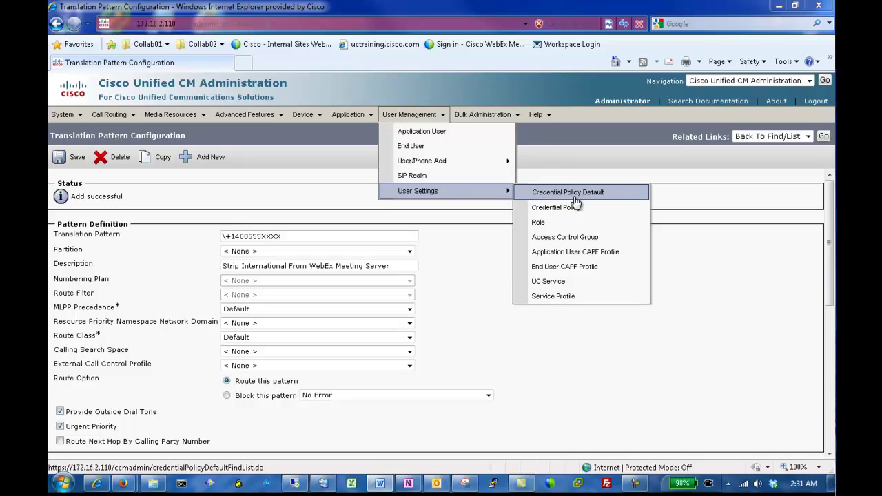
pyautogui.click(583, 281)
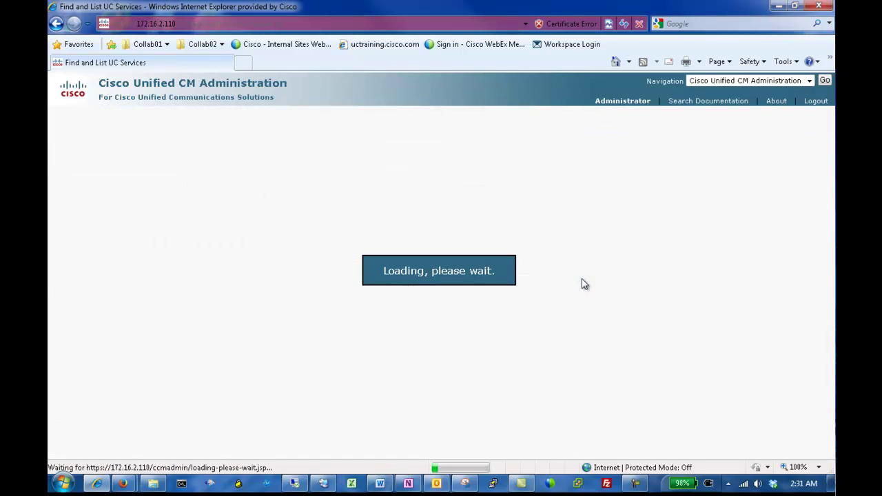
pyautogui.click(391, 197)
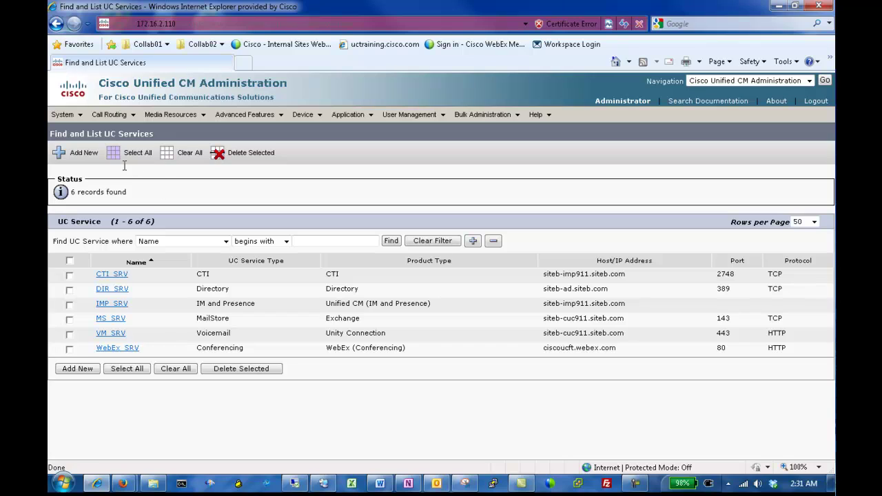
pyautogui.click(87, 157)
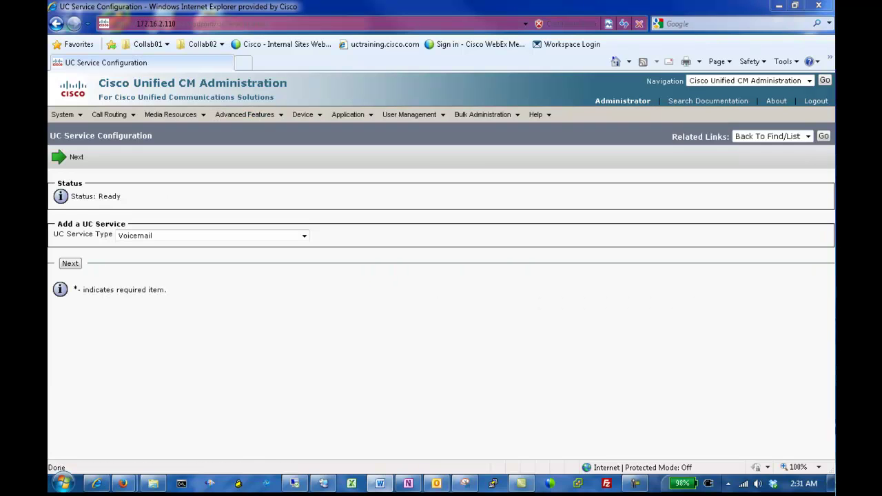
pyautogui.click(266, 242)
pyautogui.click(237, 262)
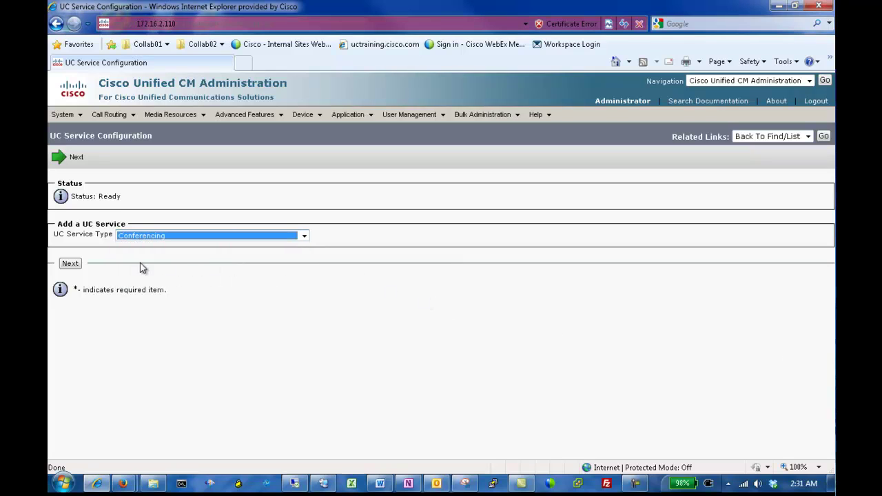
pyautogui.click(71, 265)
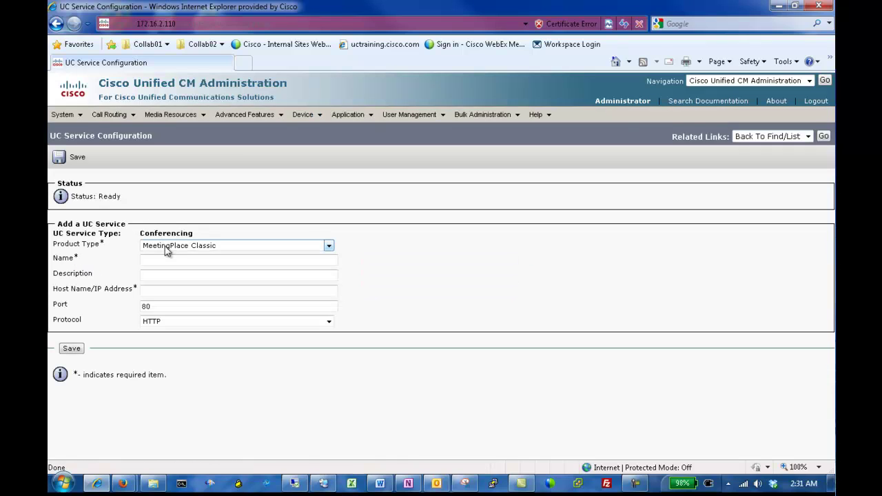
# Set the new service's product type to WebEx (Conferencing), its name to CWMS01_SRV and its description to "CWMS Service"
pyautogui.click(174, 248)
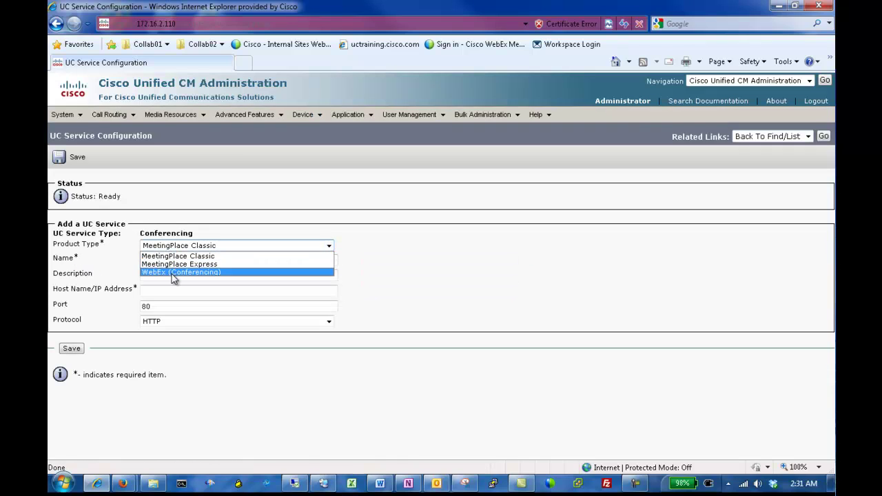
pyautogui.click(173, 274)
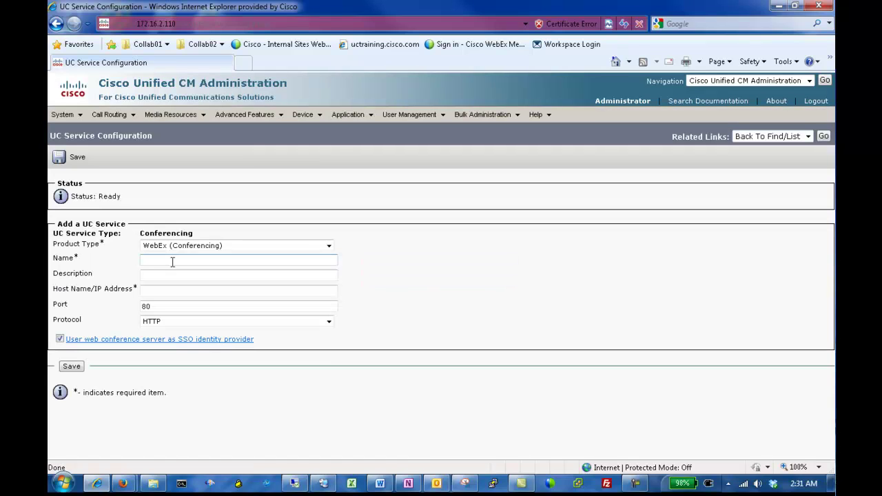
pyautogui.write('CWMS')
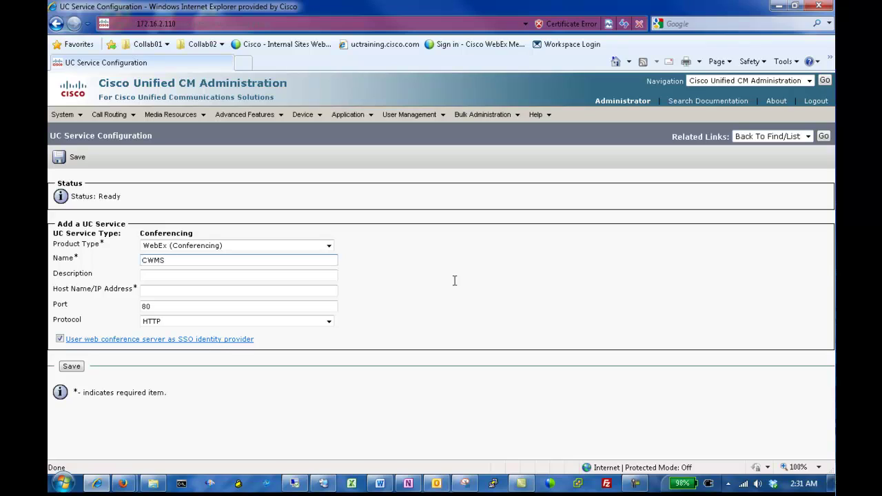
pyautogui.write('01_SRV')
pyautogui.press('Tab')
pyautogui.write('CW')
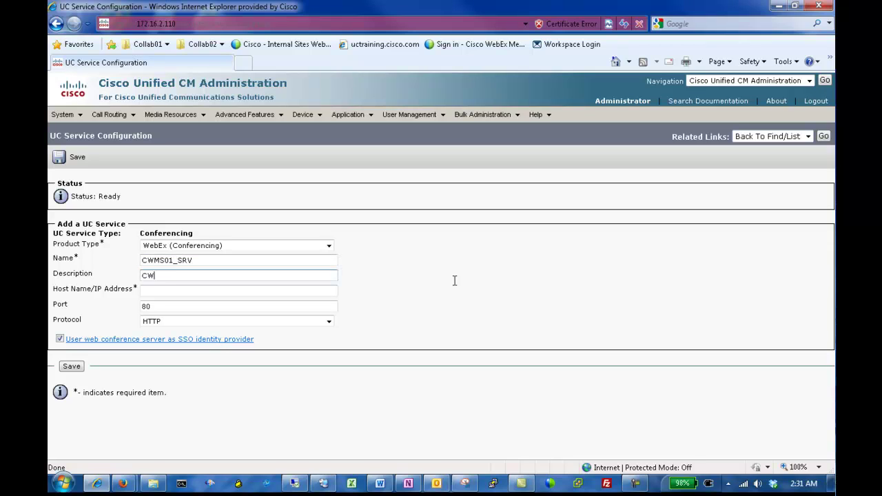
pyautogui.write('MS Service')
pyautogui.press('Tab')
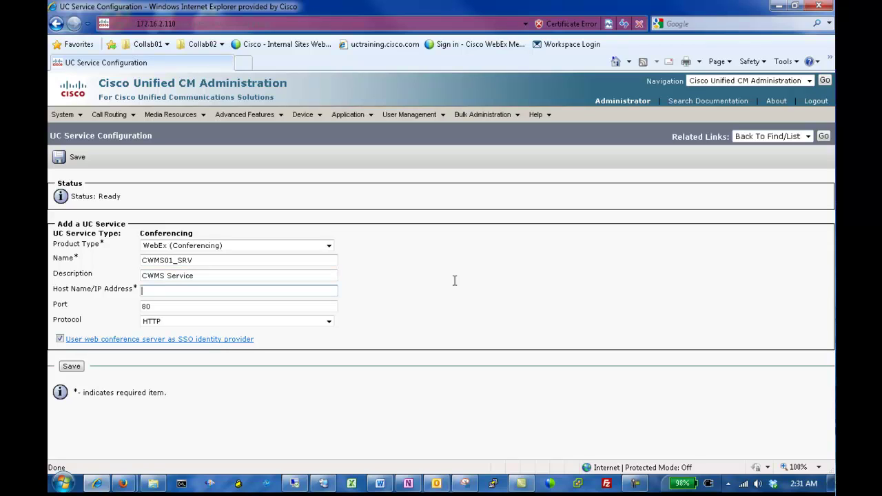
# Set the CWMS01_SRV host name to cwms01.siteb.com, turn off the web conference server as SSO identity provider, and save the service
pyautogui.write('cwms01.siteb.com')
pyautogui.click(67, 343)
pyautogui.click(71, 367)
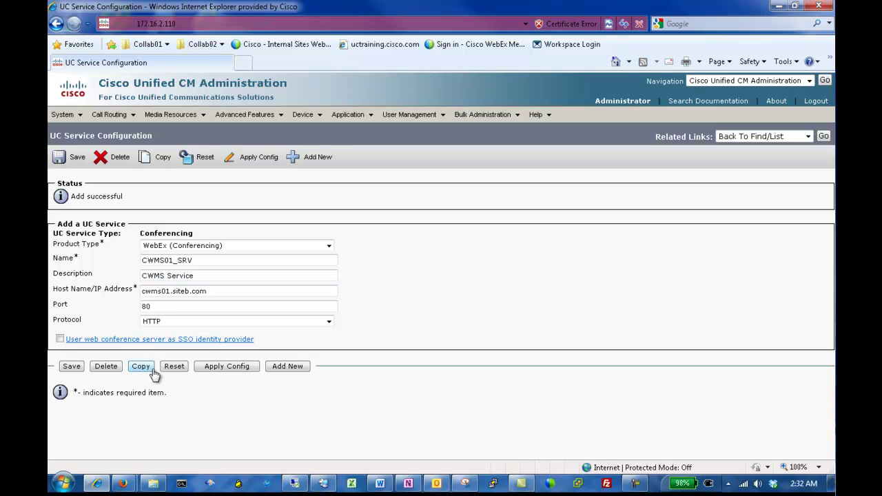
# Copy the CWMS01_SRV service, set the copy's name to CWMS02_SRV and its host name to cwms02.siteb.com, and save it
pyautogui.click(137, 371)
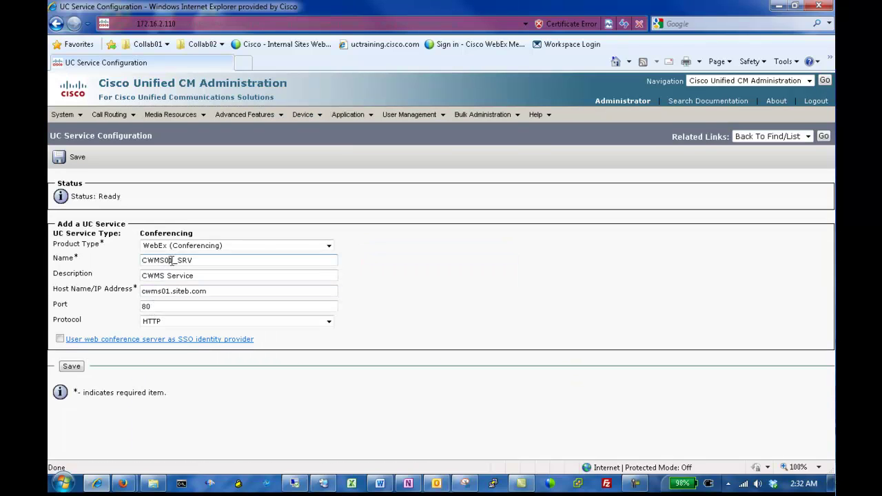
pyautogui.press('BackSpace')
pyautogui.write('2')
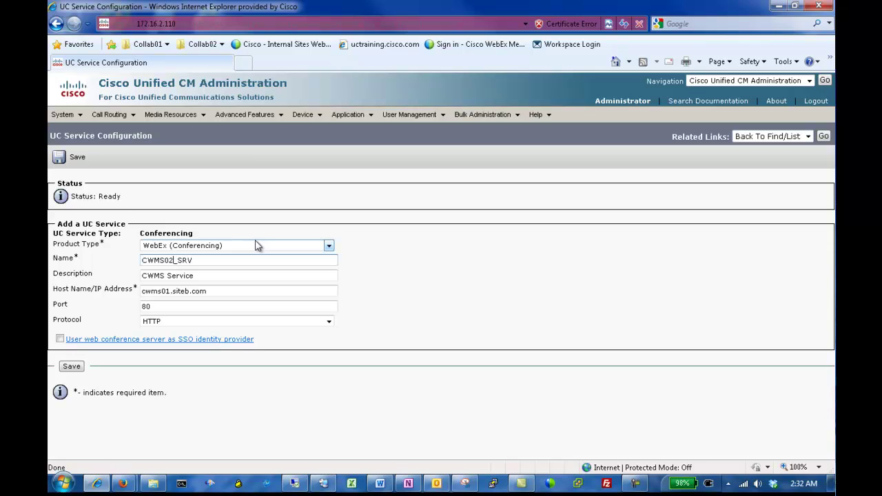
pyautogui.click(170, 291)
pyautogui.press('BackSpace')
pyautogui.write('2')
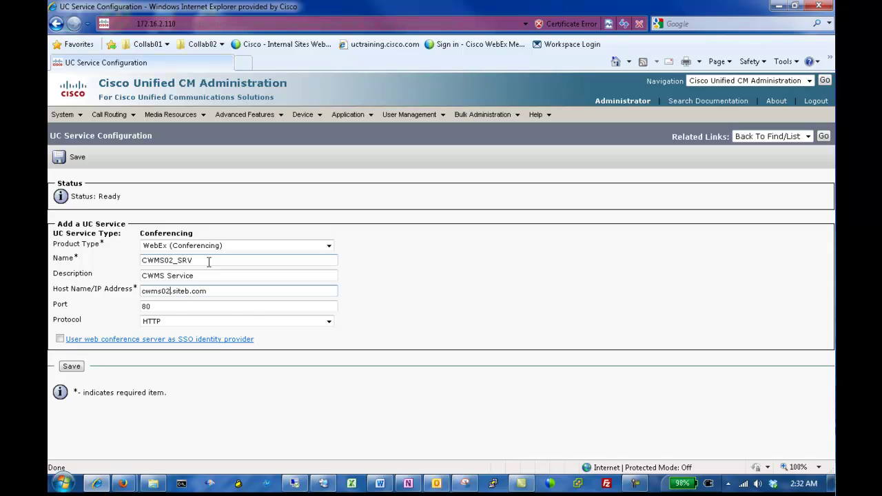
pyautogui.click(72, 366)
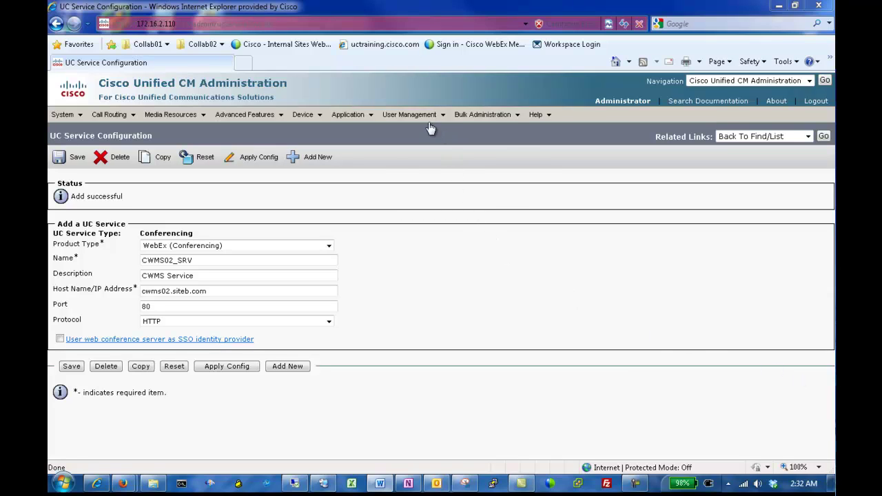
# List the service profiles and open the Student_SrvPro profile for editing
pyautogui.moveTo(422, 117)
pyautogui.moveTo(424, 190)
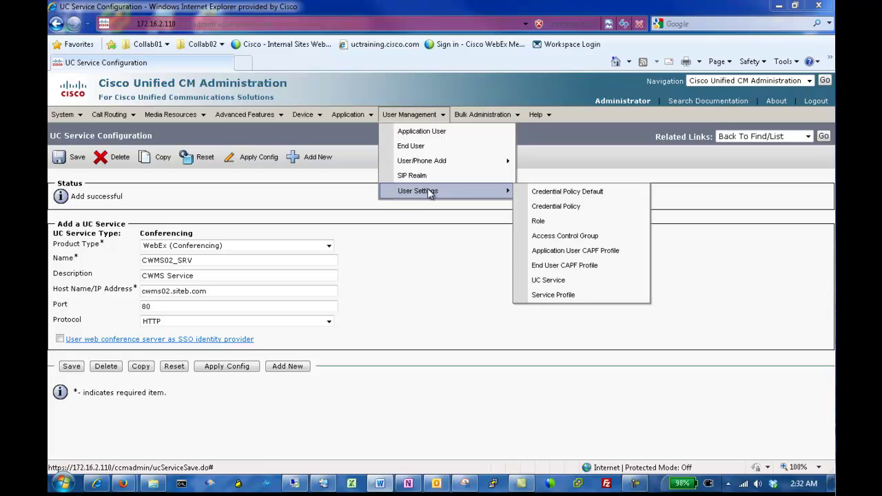
pyautogui.click(598, 301)
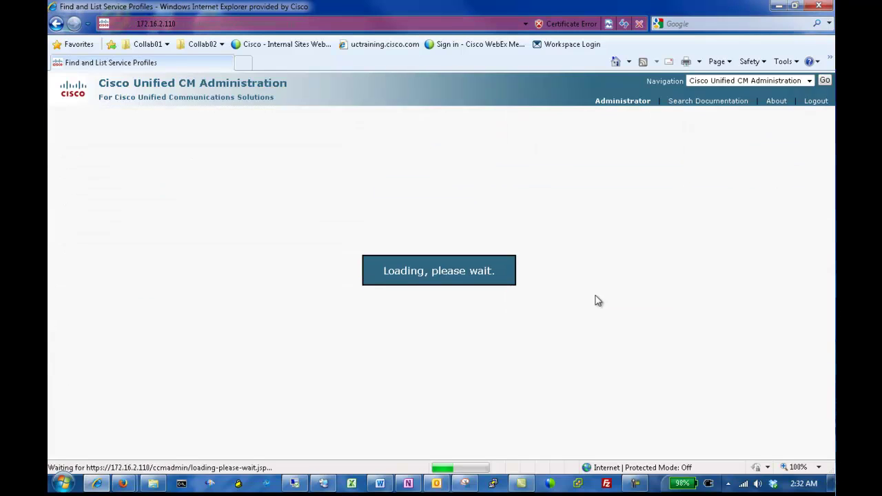
pyautogui.click(366, 197)
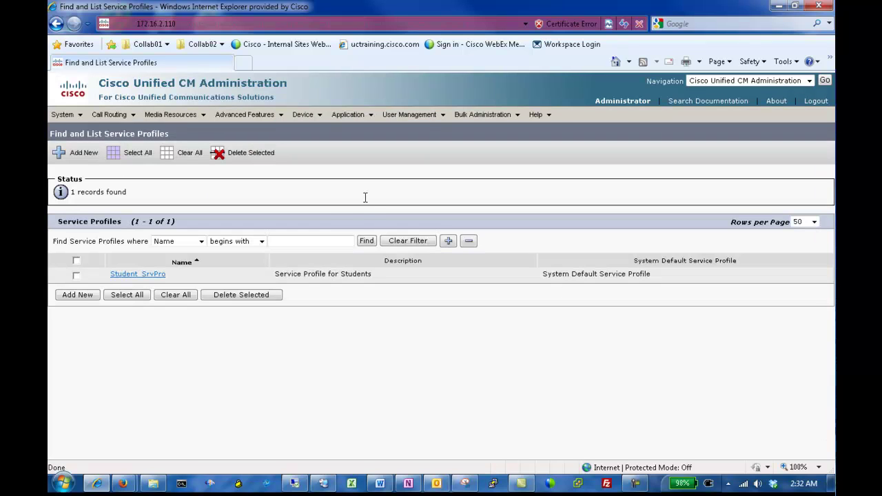
pyautogui.click(145, 275)
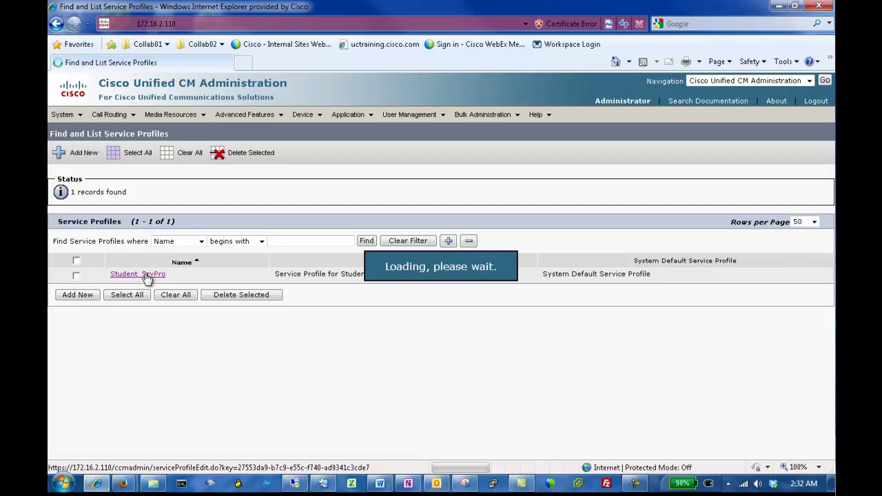
# Set the Conferencing Profile's primary server to CWMS01_SRV and secondary to WebEx_SRV in Student_SrvPro, and save the service profile
pyautogui.scroll(-3, 310, 291)
pyautogui.scroll(-5, 310, 290)
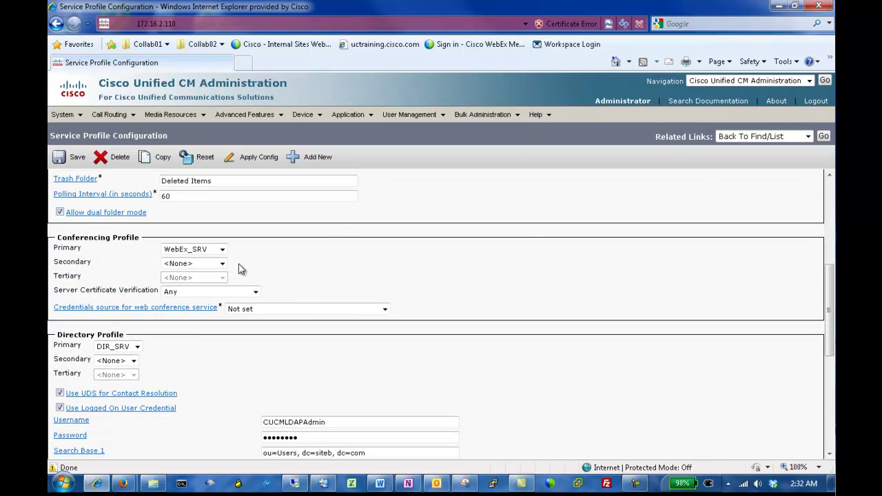
pyautogui.click(222, 250)
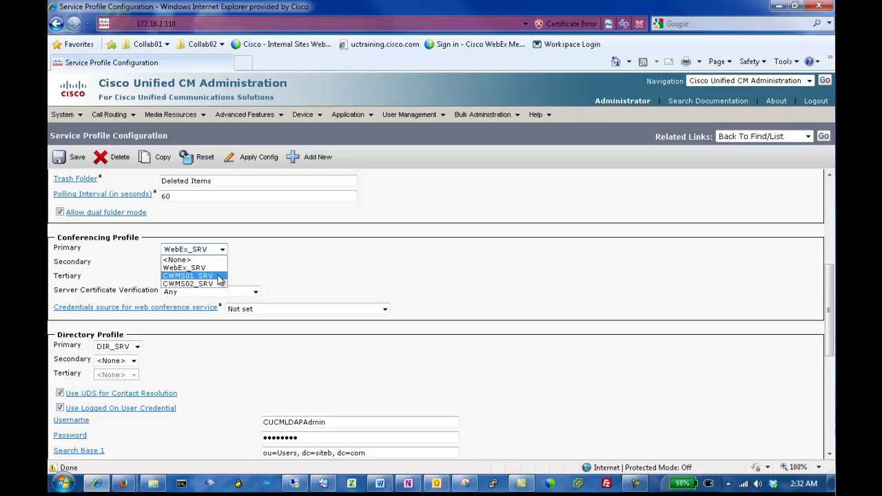
pyautogui.click(220, 276)
pyautogui.click(222, 263)
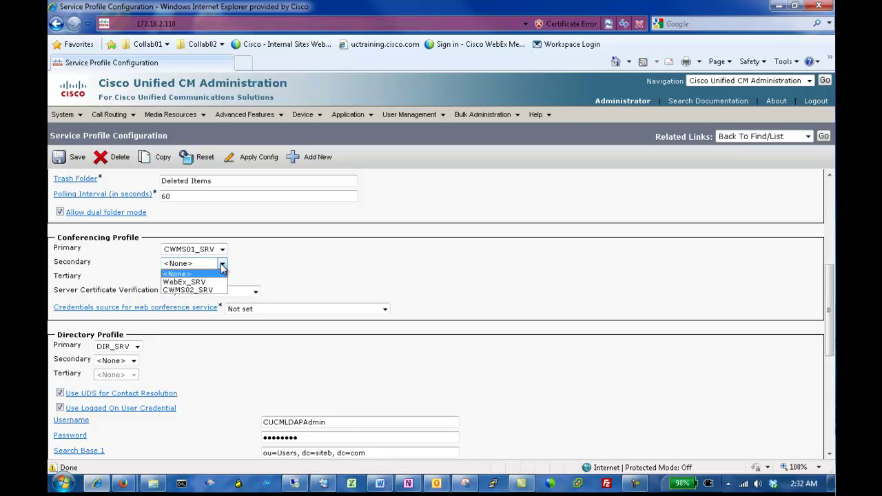
pyautogui.click(216, 282)
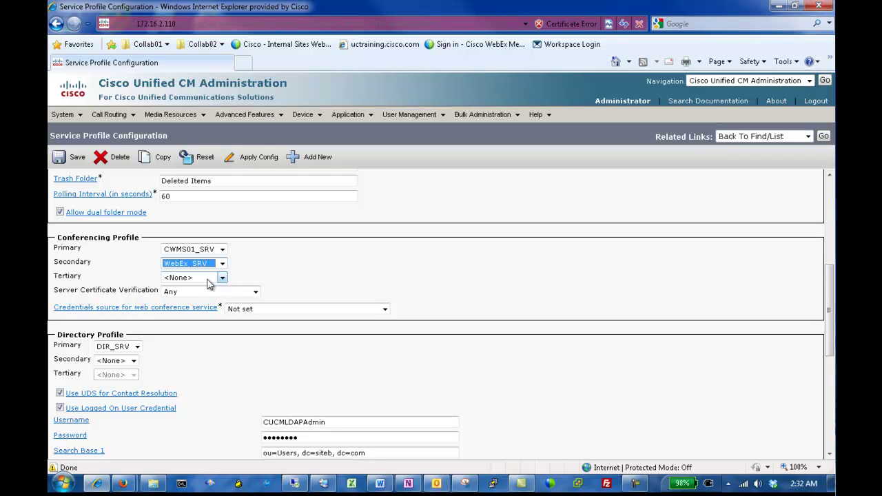
pyautogui.click(69, 157)
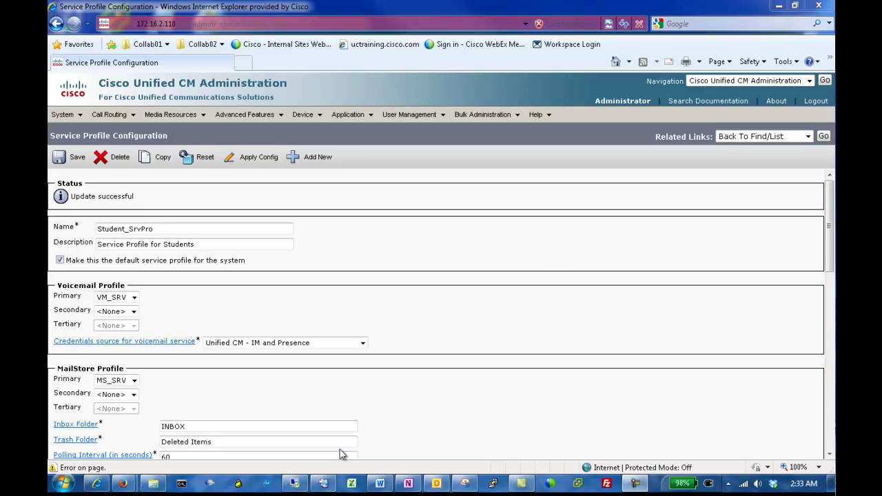
# Switch to the P02-WS02 remote desktop session and launch Cisco Jabber there
pyautogui.moveTo(322, 491)
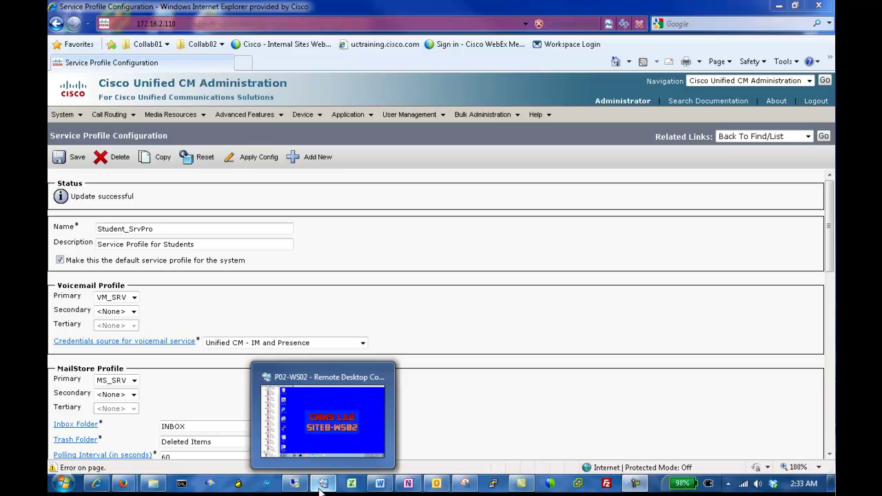
pyautogui.click(317, 455)
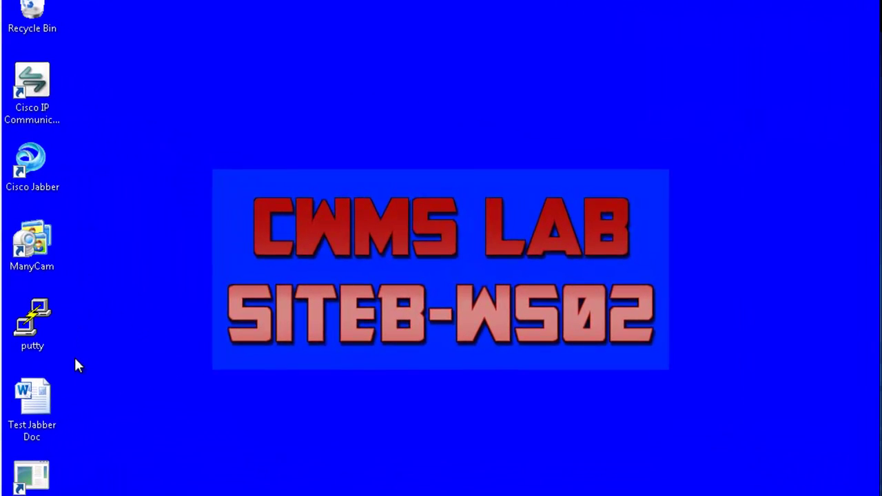
pyautogui.doubleClick(31, 164)
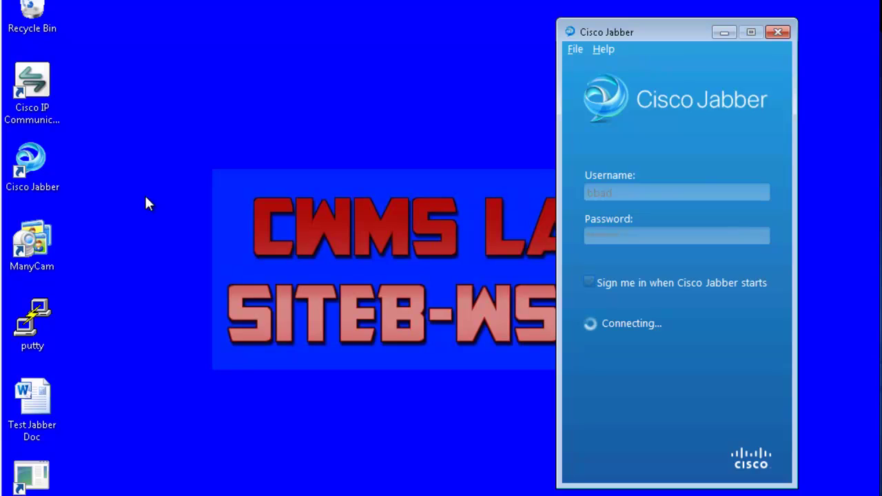
# Open the WebEx meetings host account setup from Jabber's Meetings options, moving the Options window fully into view
pyautogui.click(576, 50)
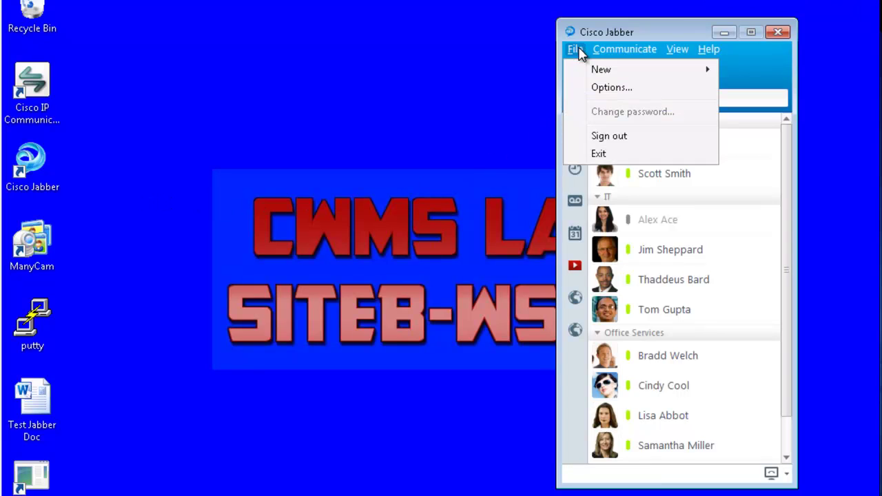
pyautogui.click(604, 89)
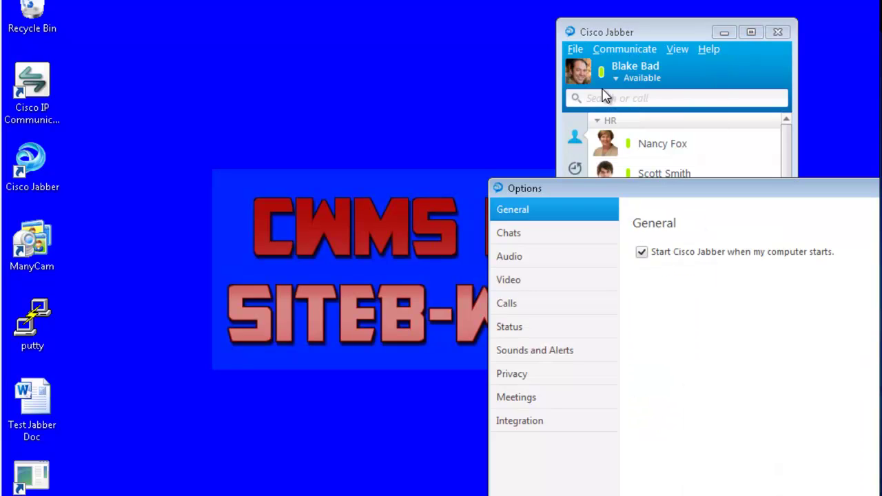
pyautogui.moveTo(609, 188); pyautogui.dragTo(441, 82)
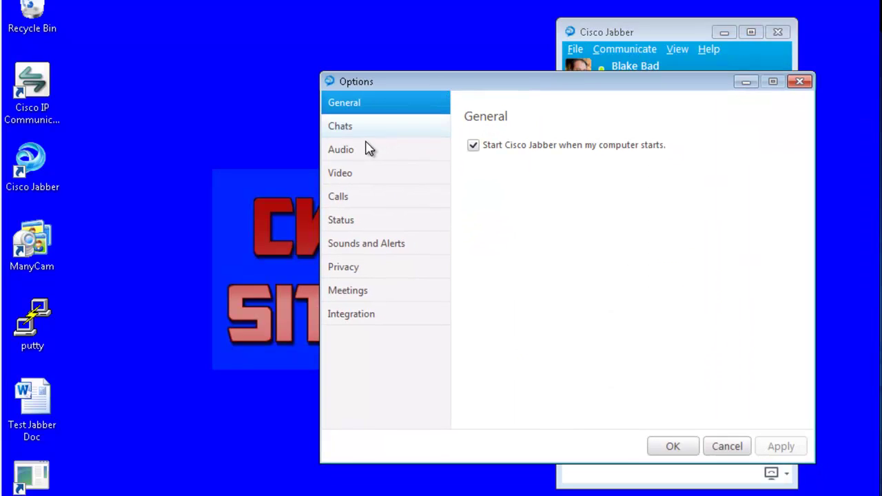
pyautogui.click(354, 295)
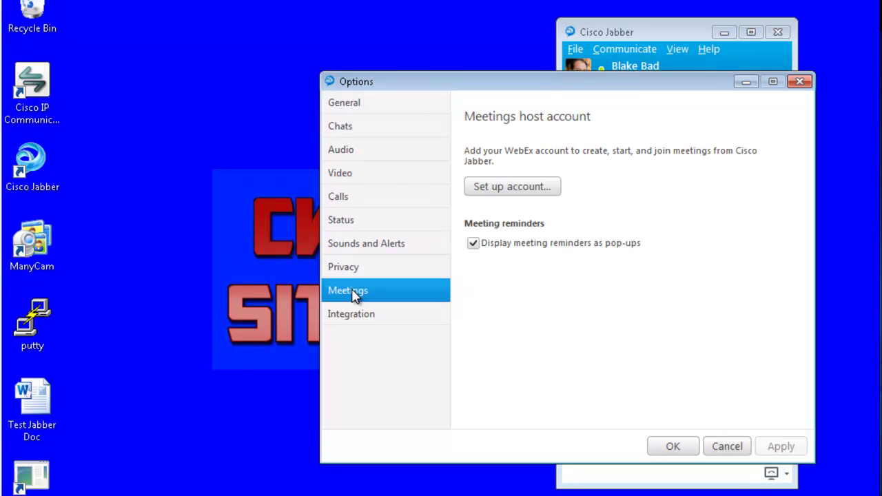
pyautogui.click(487, 193)
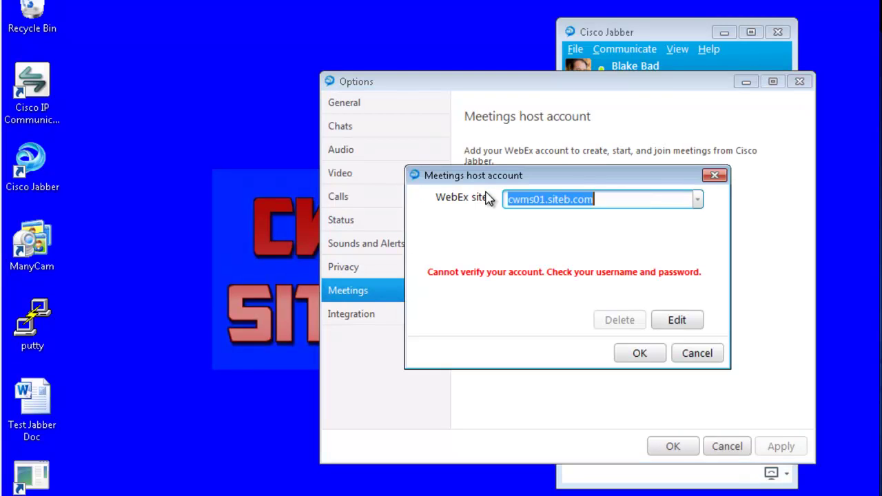